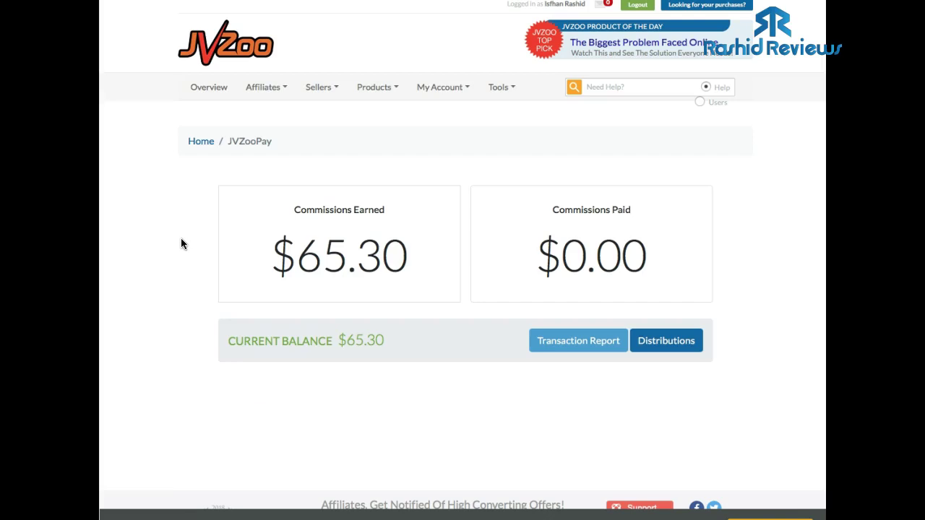
# - Open the JVZooPay Distributions page showing $54.85 available for distribution
pyautogui.scroll(-1, 184, 236)
pyautogui.scroll(1, 185, 236)
pyautogui.scroll(-1, 184, 236)
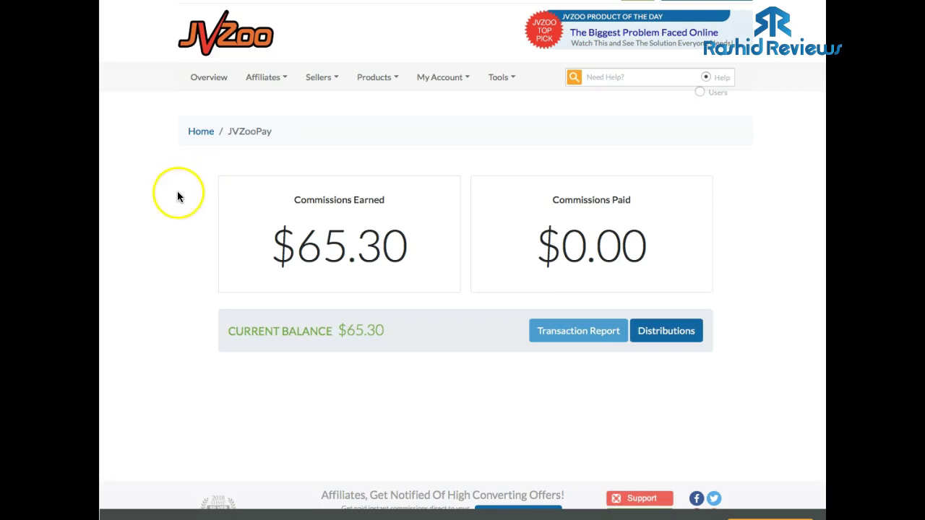
pyautogui.scroll(-1, 188, 191)
pyautogui.scroll(2, 187, 191)
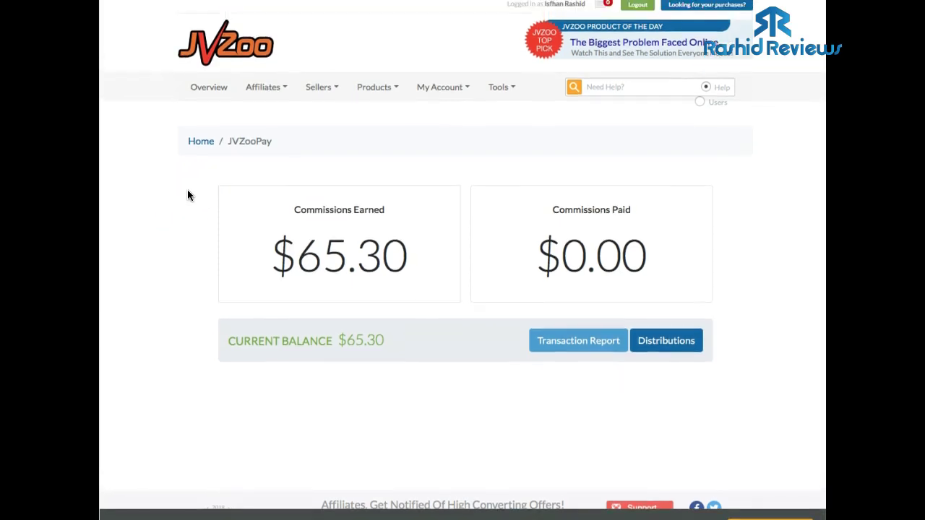
pyautogui.scroll(-1, 176, 192)
pyautogui.scroll(1, 176, 192)
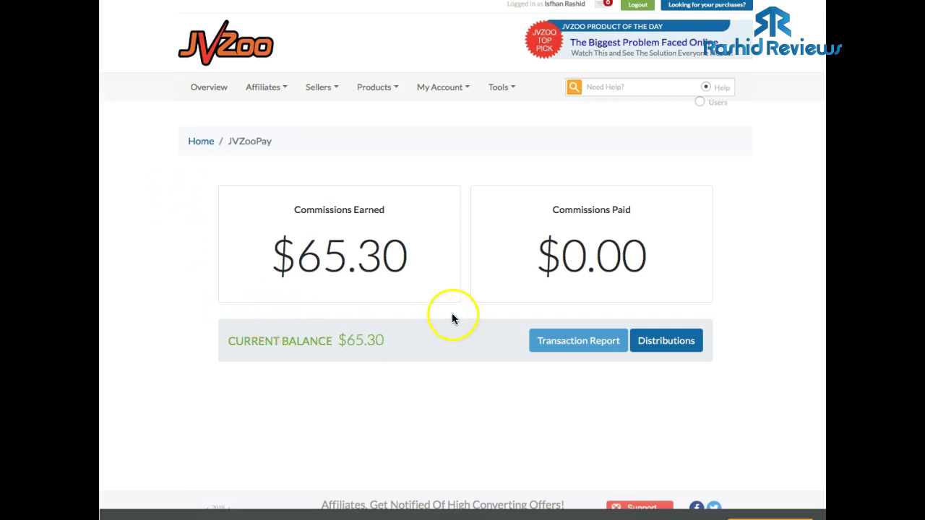
pyautogui.scroll(-1, 451, 330)
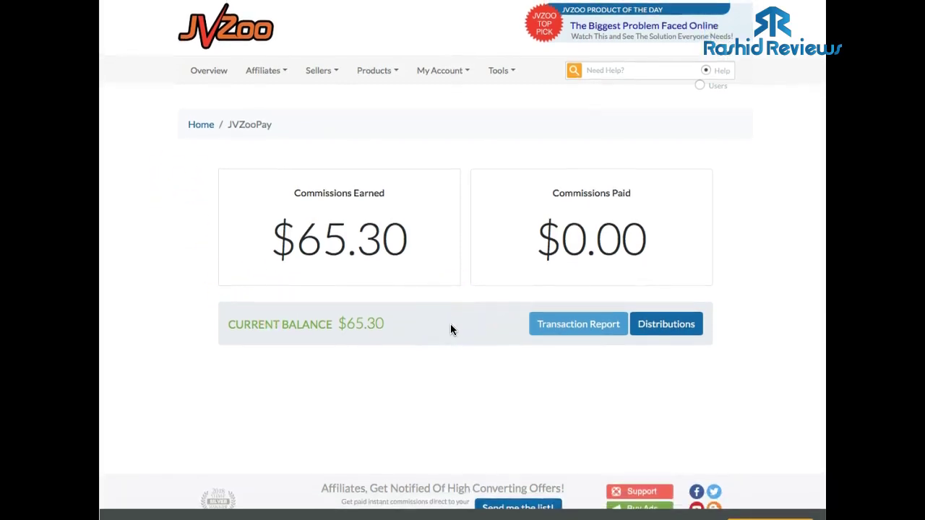
pyautogui.scroll(1, 450, 330)
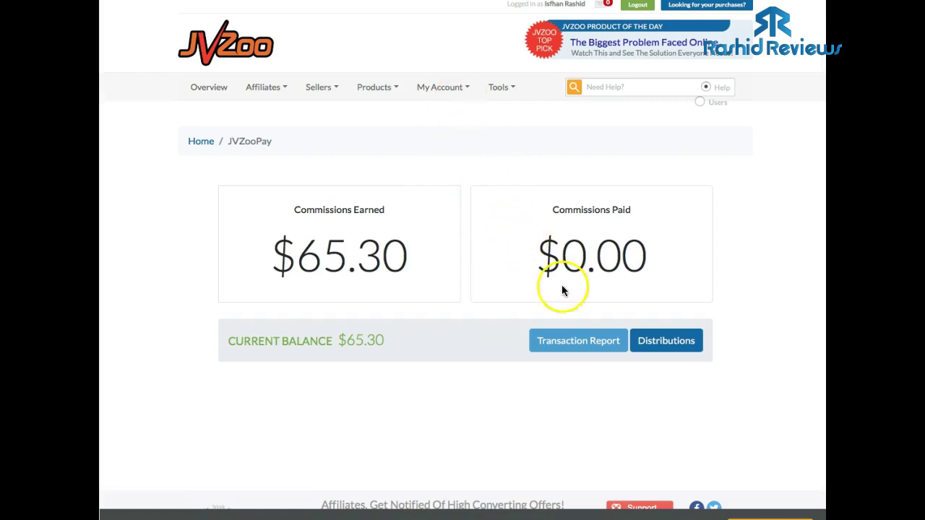
pyautogui.click(658, 344)
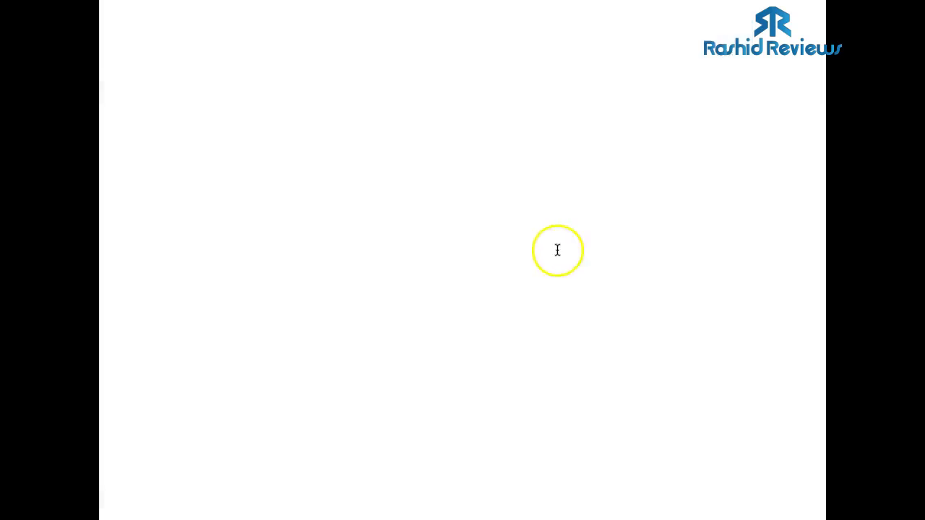
pyautogui.scroll(-5, 490, 256)
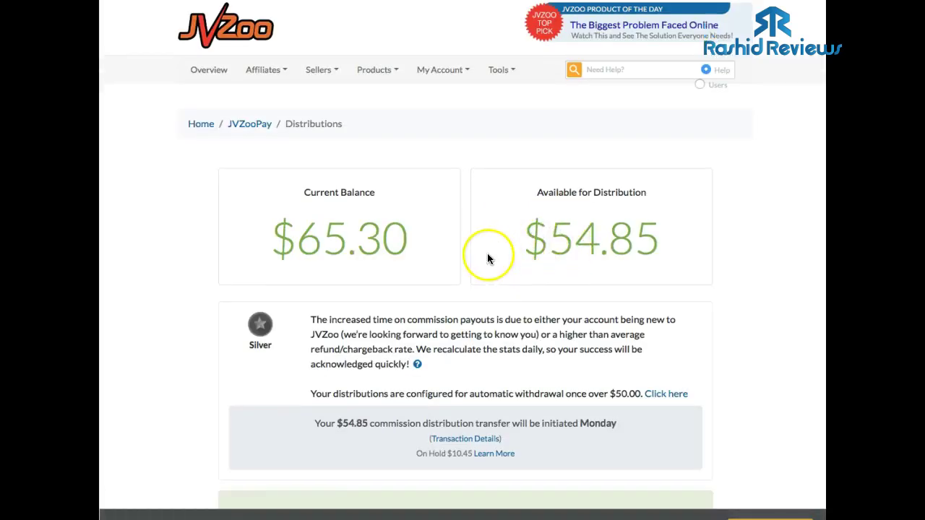
pyautogui.scroll(2, 489, 255)
pyautogui.scroll(1, 489, 255)
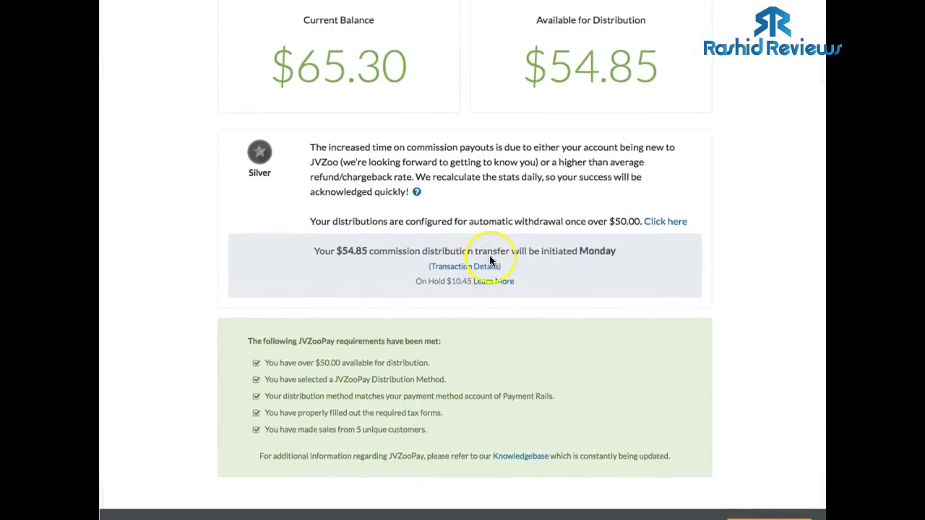
# - Review the green requirements box: Monday transfer, $10.45 on hold, all requirements met
pyautogui.click(486, 360)
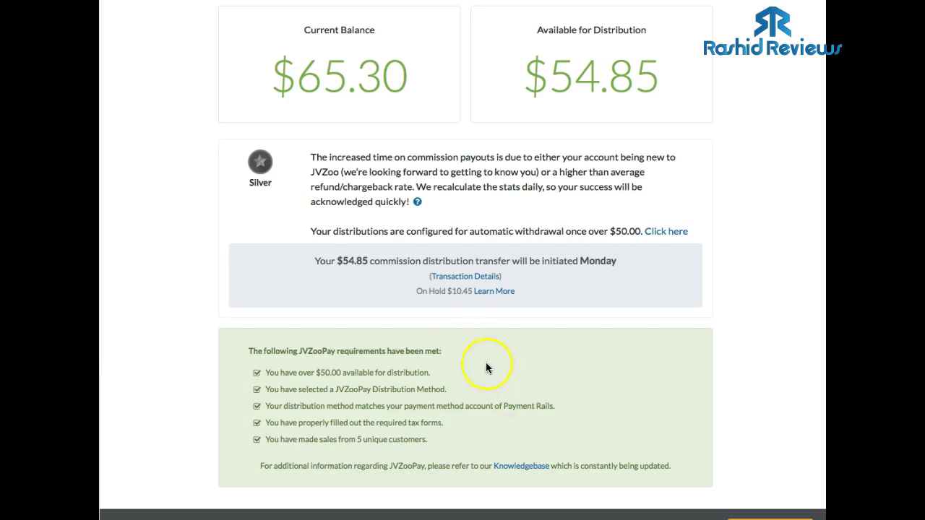
pyautogui.scroll(1, 507, 371)
pyautogui.scroll(-1, 506, 370)
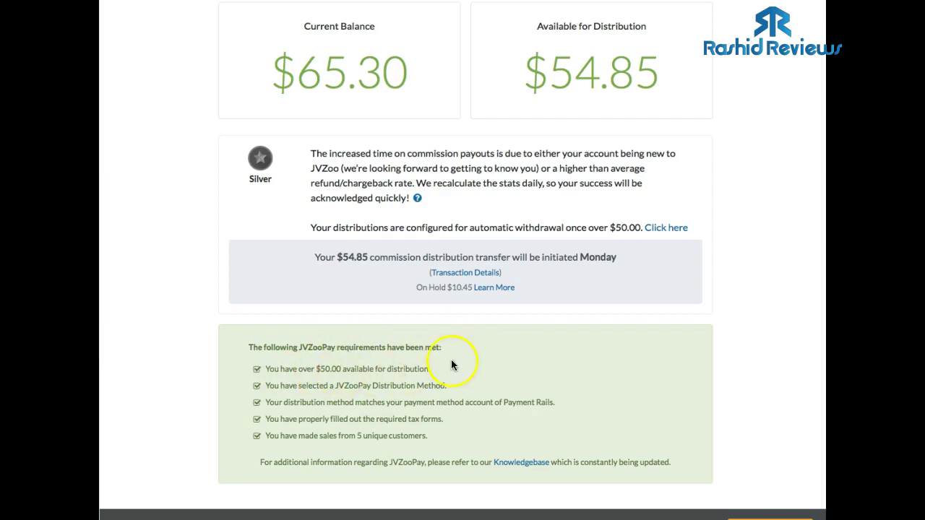
pyautogui.scroll(1, 511, 220)
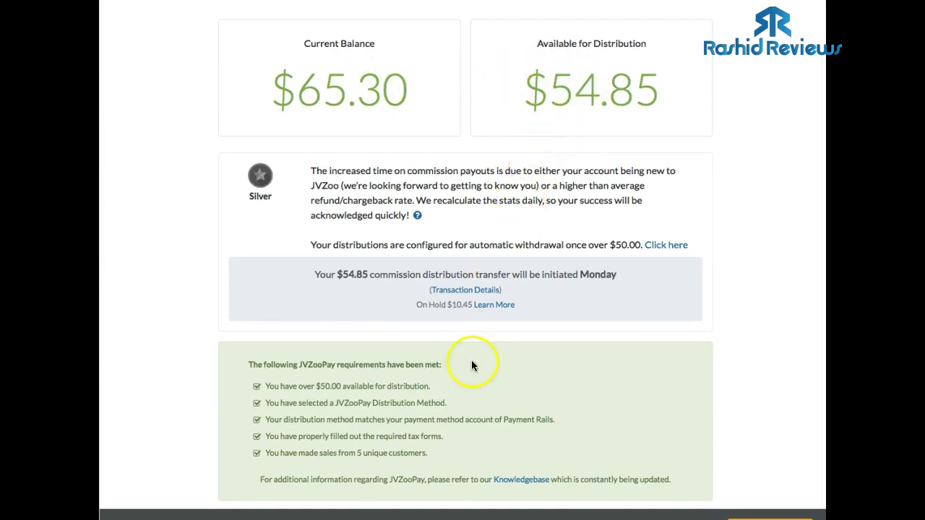
pyautogui.scroll(-1, 469, 370)
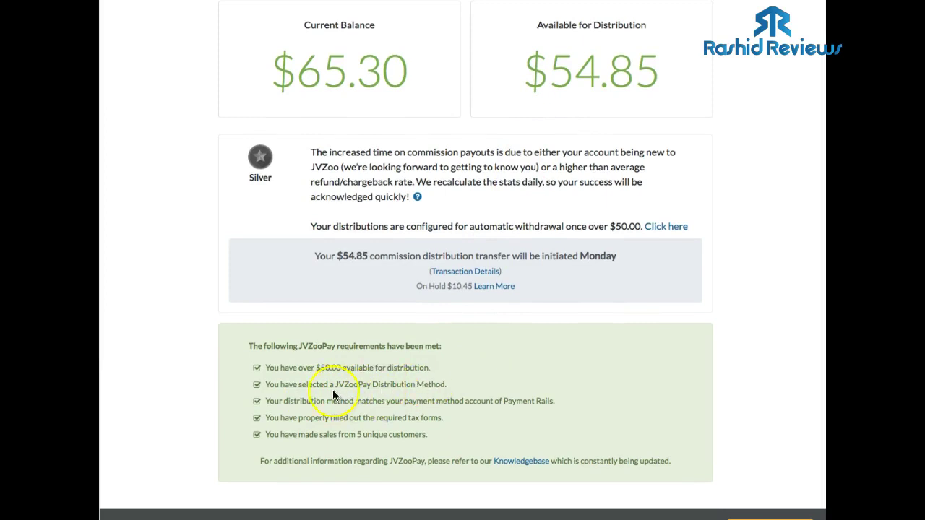
pyautogui.scroll(1, 346, 386)
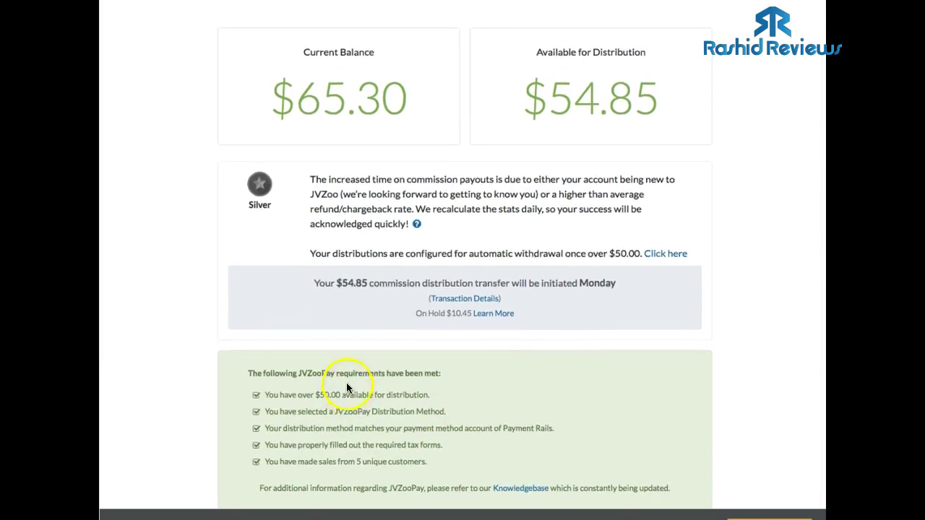
pyautogui.scroll(-1, 347, 385)
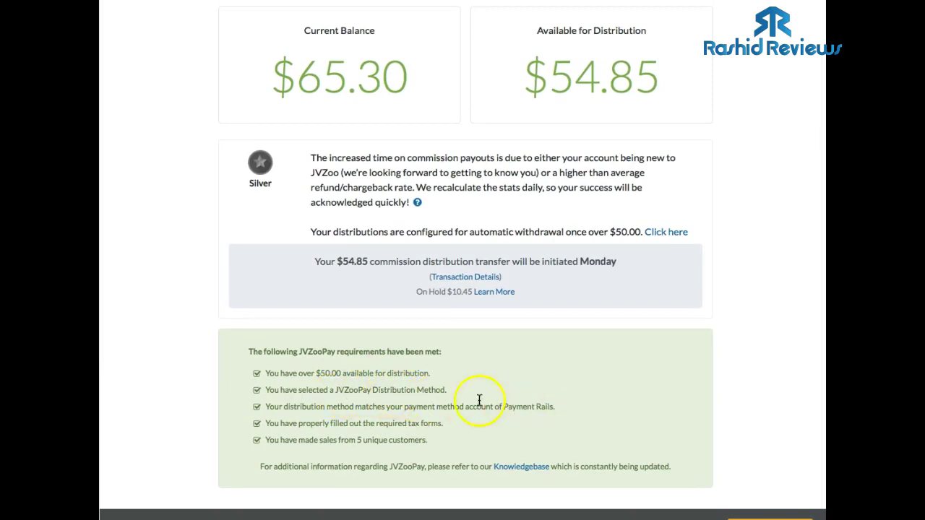
pyautogui.scroll(1, 439, 392)
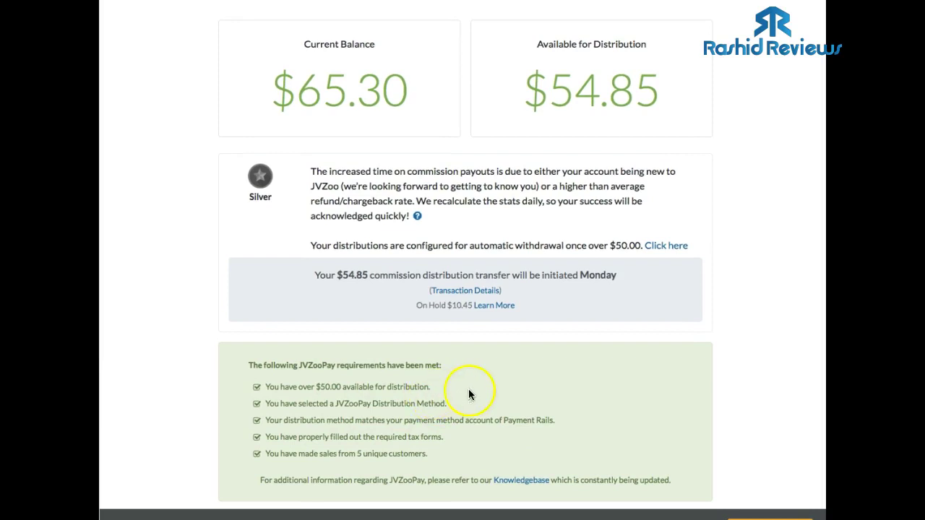
pyautogui.scroll(5, 470, 394)
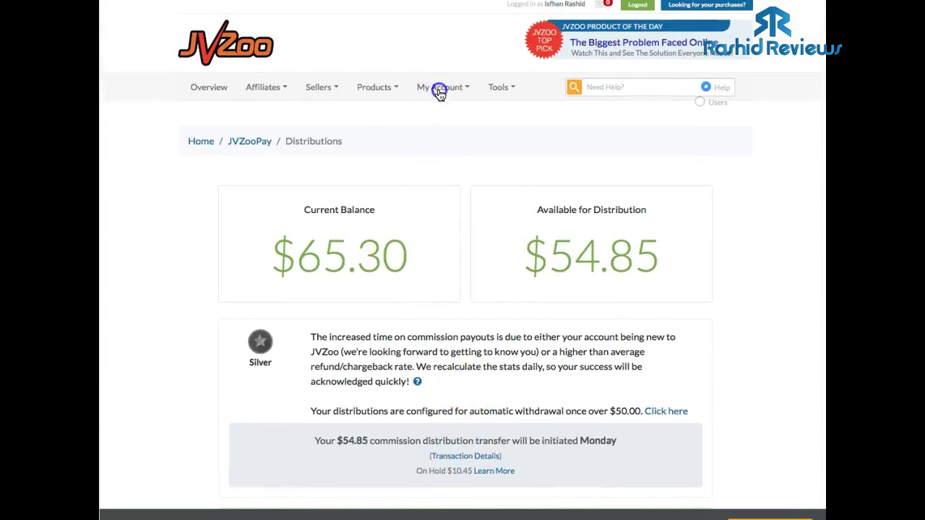
# - In Your Account's JVZooPay Configurations, verify the Payment Rails distribution method and start editing
pyautogui.click(438, 88)
pyautogui.click(444, 115)
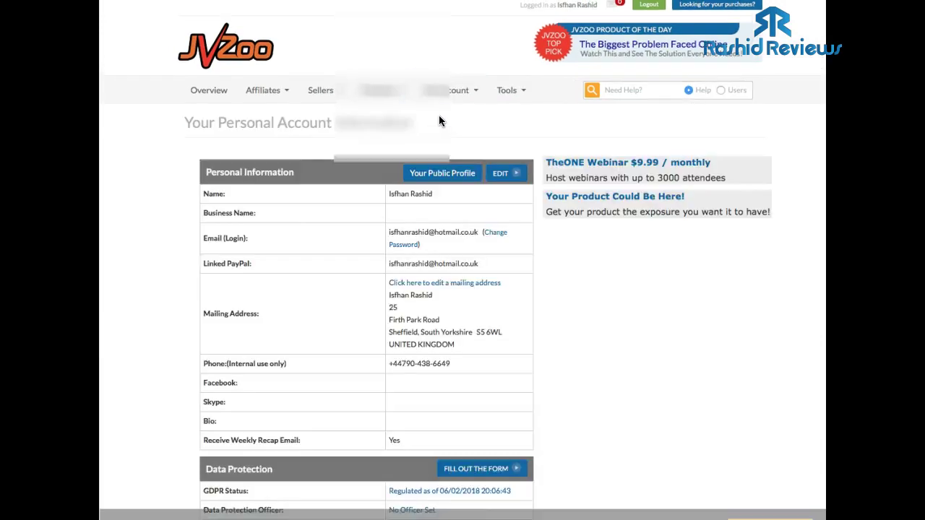
pyautogui.scroll(-8, 439, 116)
pyautogui.scroll(-5, 439, 121)
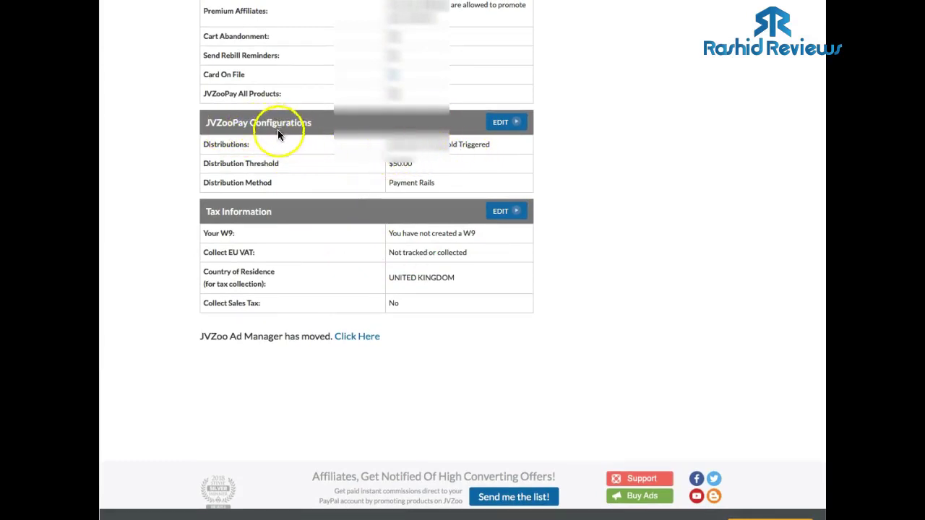
pyautogui.moveTo(388, 182); pyautogui.dragTo(441, 188)
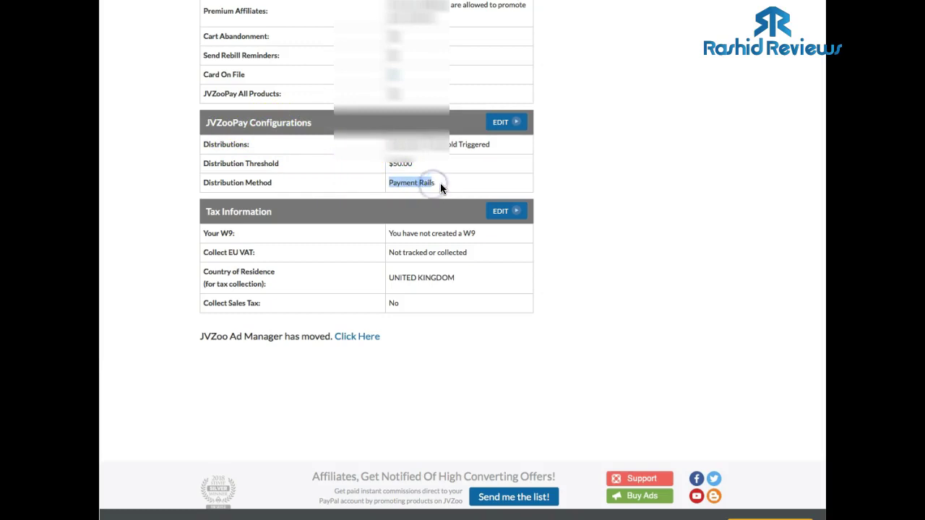
pyautogui.click(499, 122)
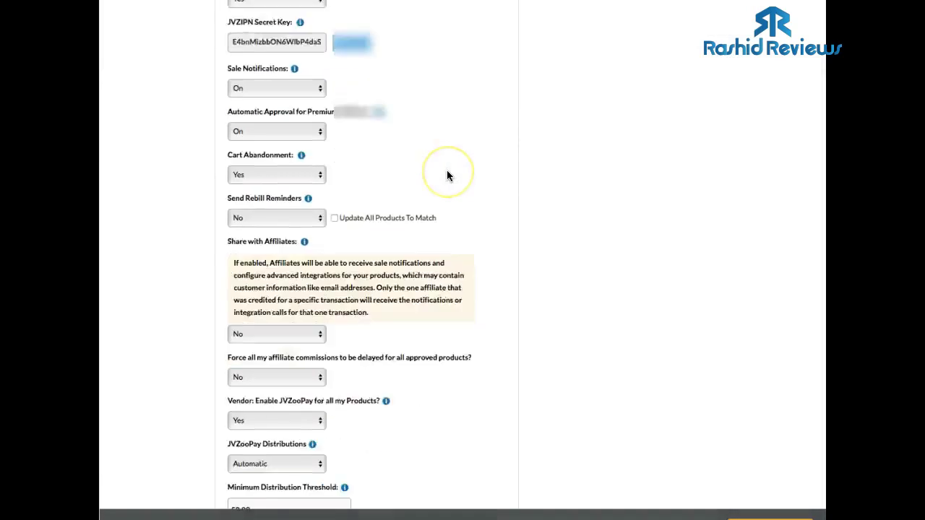
# - Choose Payment Rails from the Distribution Method dropdown, keeping the 50.00 minimum threshold
pyautogui.scroll(-3, 446, 175)
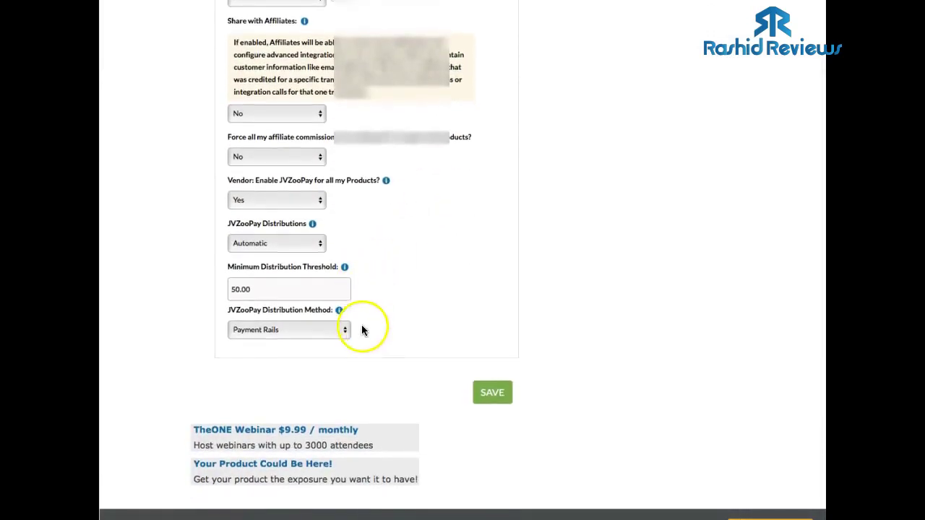
pyautogui.click(341, 311)
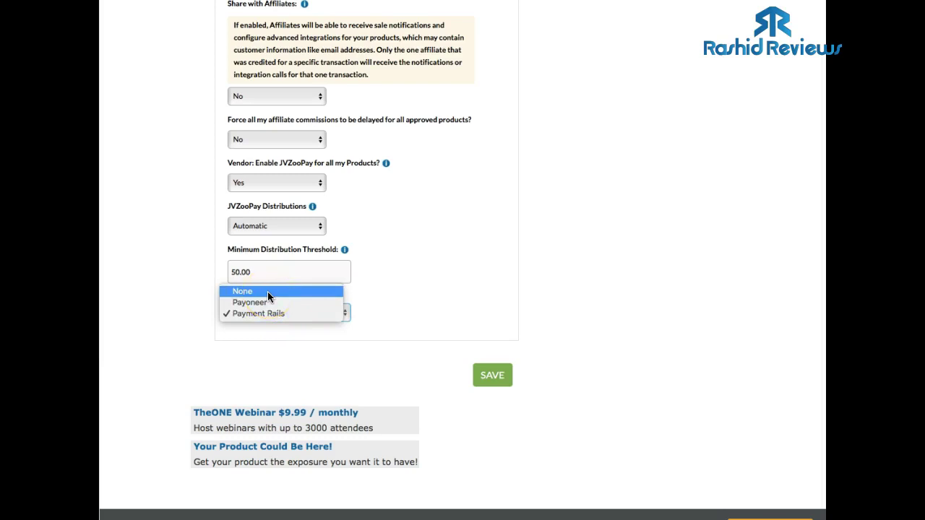
pyautogui.click(267, 291)
pyautogui.click(342, 314)
pyautogui.click(382, 309)
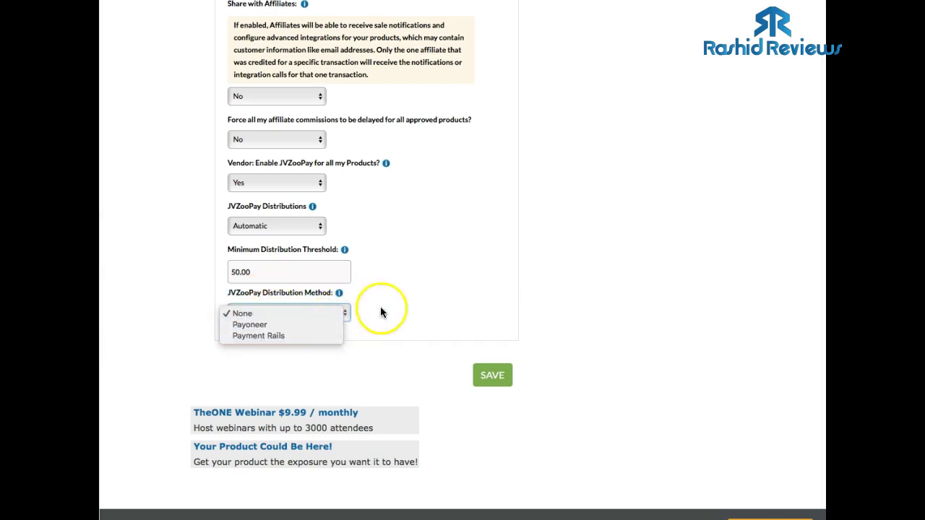
pyautogui.click(341, 313)
pyautogui.click(346, 321)
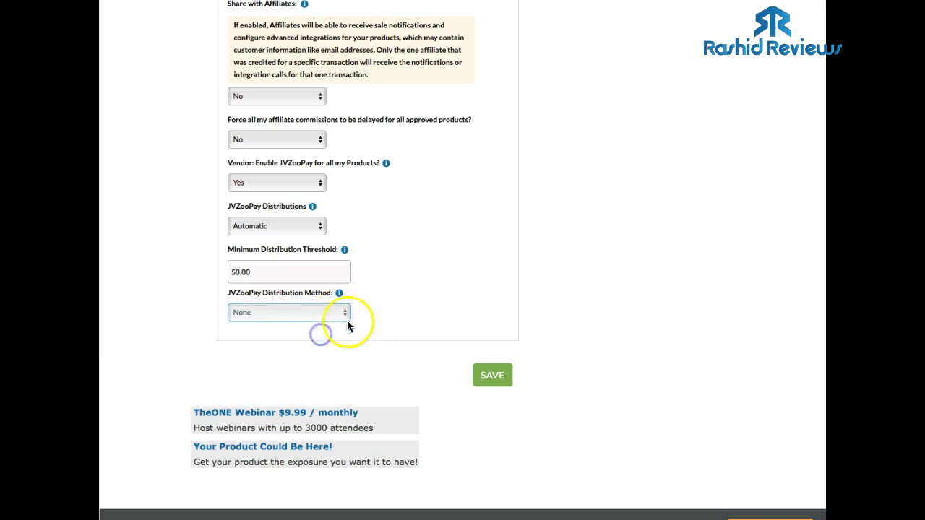
pyautogui.scroll(1, 393, 306)
pyautogui.scroll(-2, 396, 314)
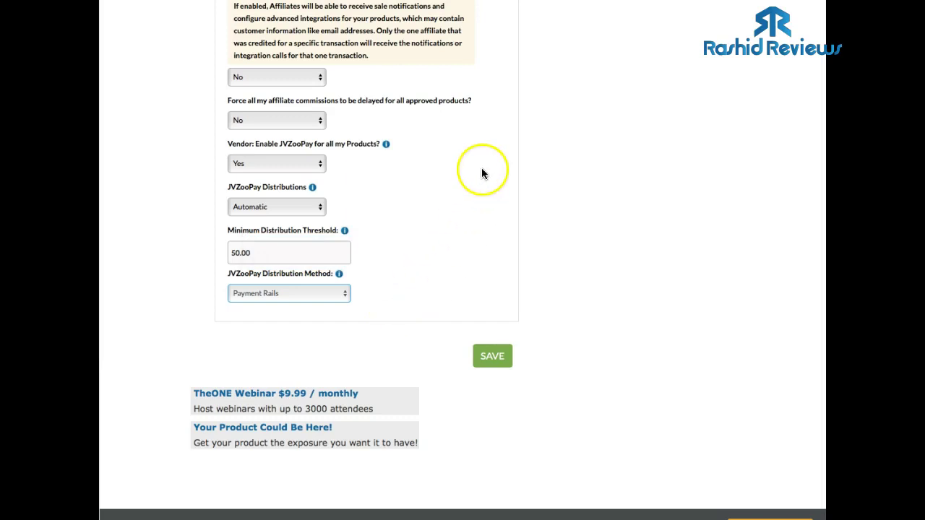
pyautogui.scroll(15, 482, 172)
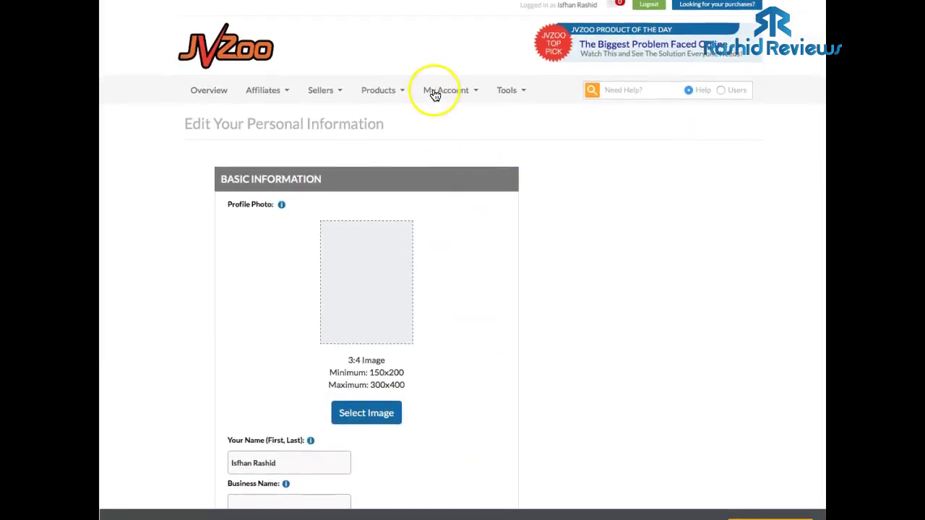
# - Go through My Account > JVZooPay to Distributions and check every requirement is met
pyautogui.click(437, 91)
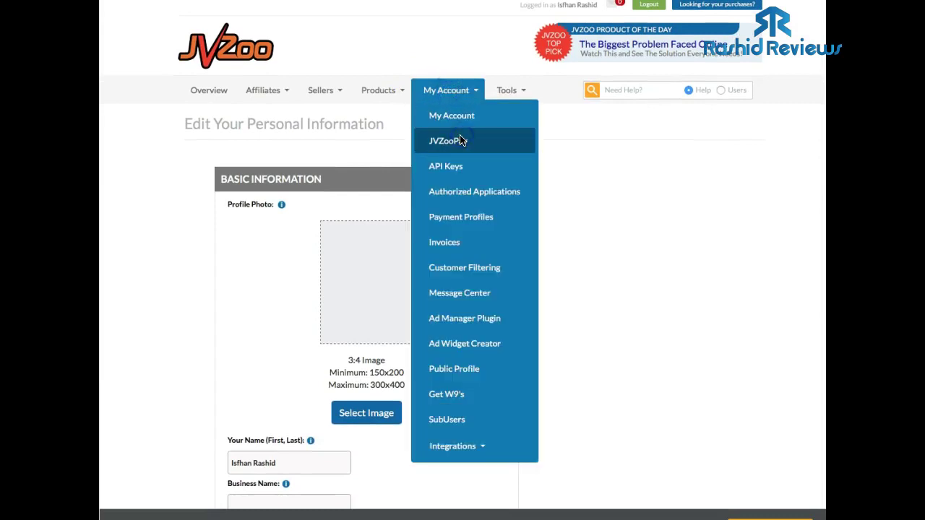
pyautogui.click(463, 140)
pyautogui.click(487, 177)
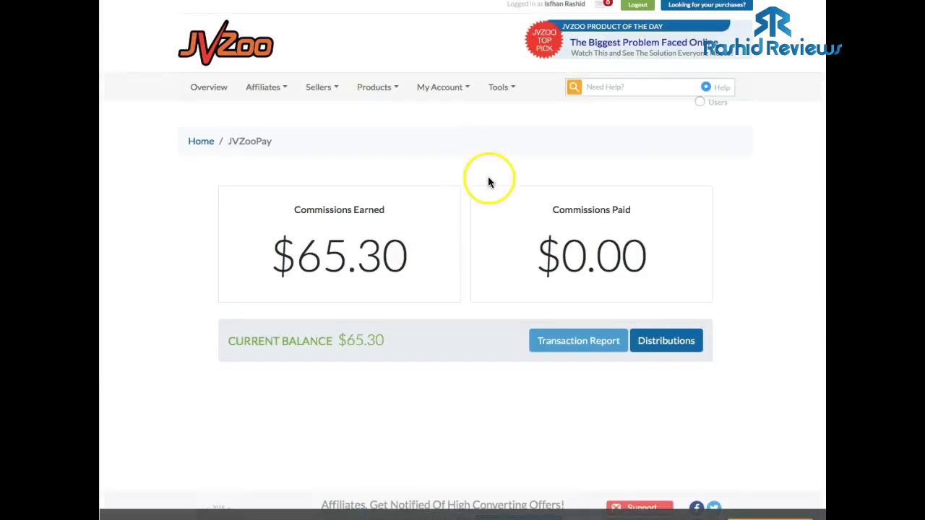
pyautogui.click(662, 344)
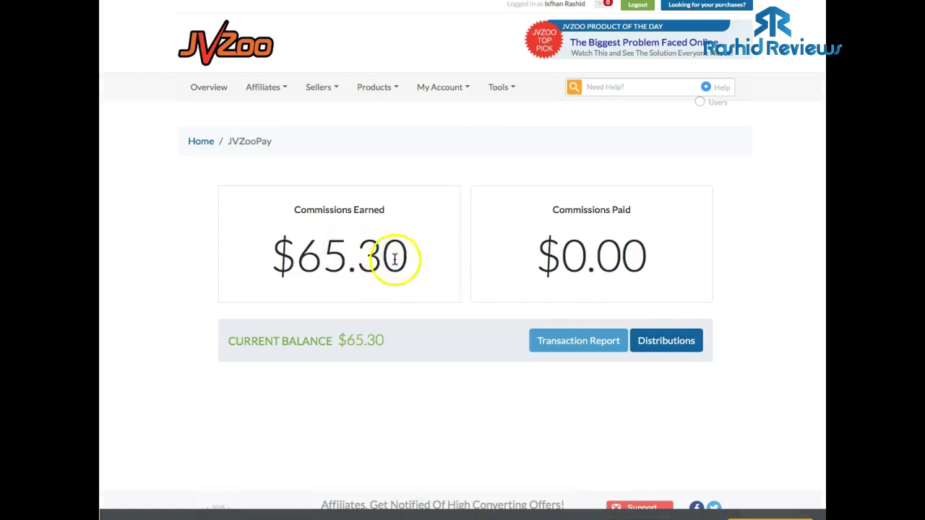
pyautogui.click(450, 89)
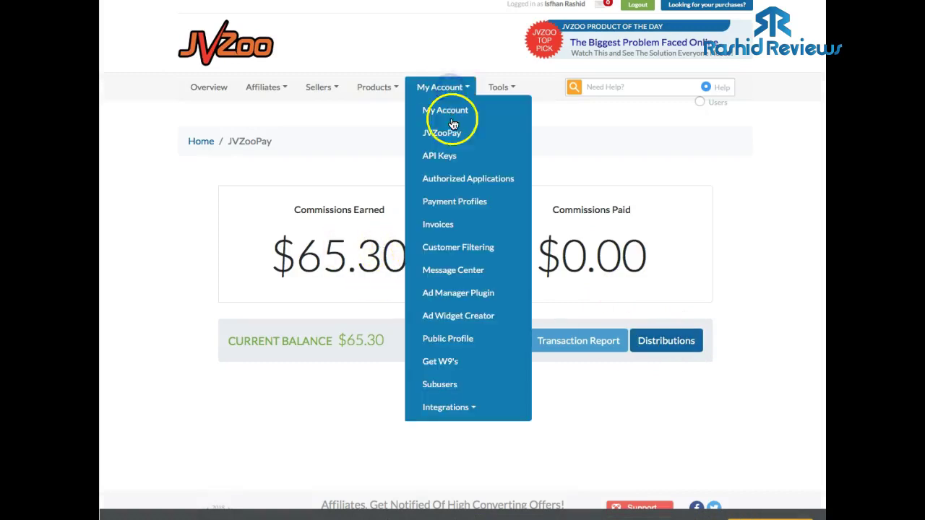
pyautogui.click(589, 170)
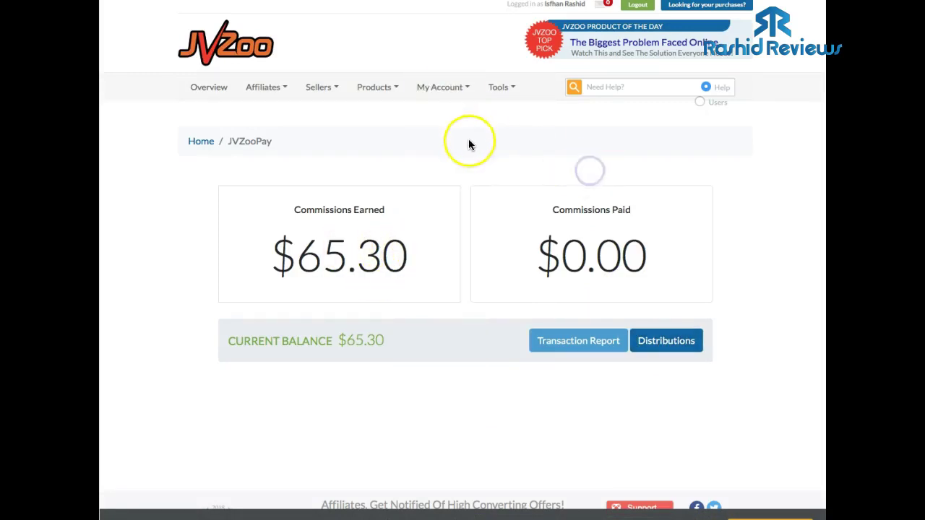
pyautogui.click(666, 344)
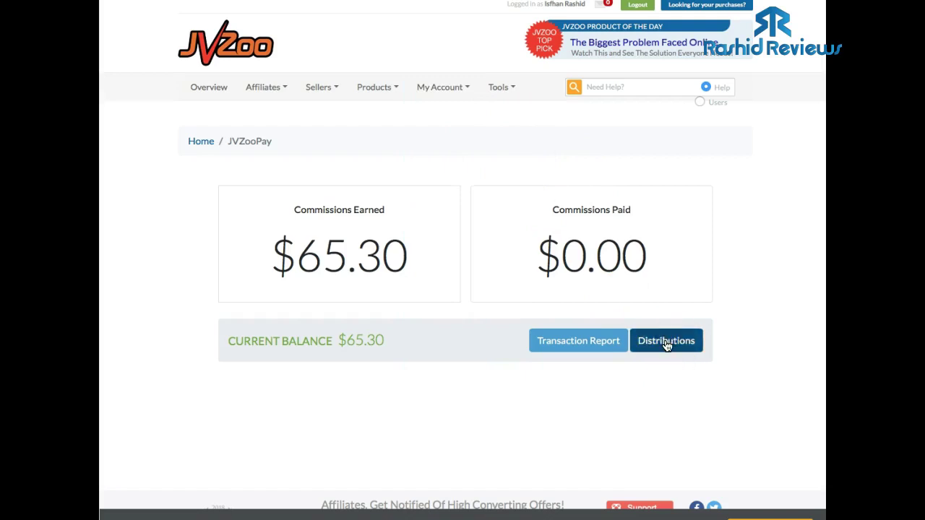
pyautogui.scroll(-4, 462, 284)
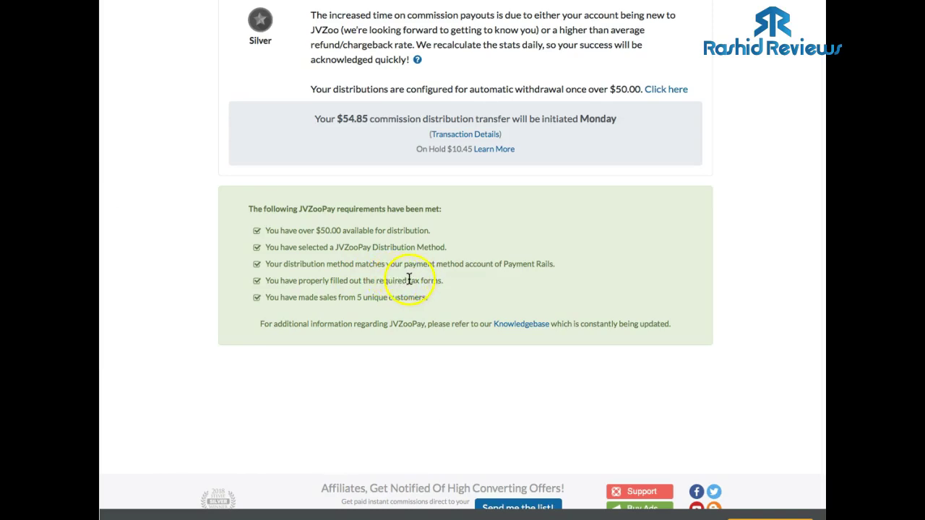
pyautogui.scroll(1, 398, 279)
pyautogui.scroll(-2, 398, 279)
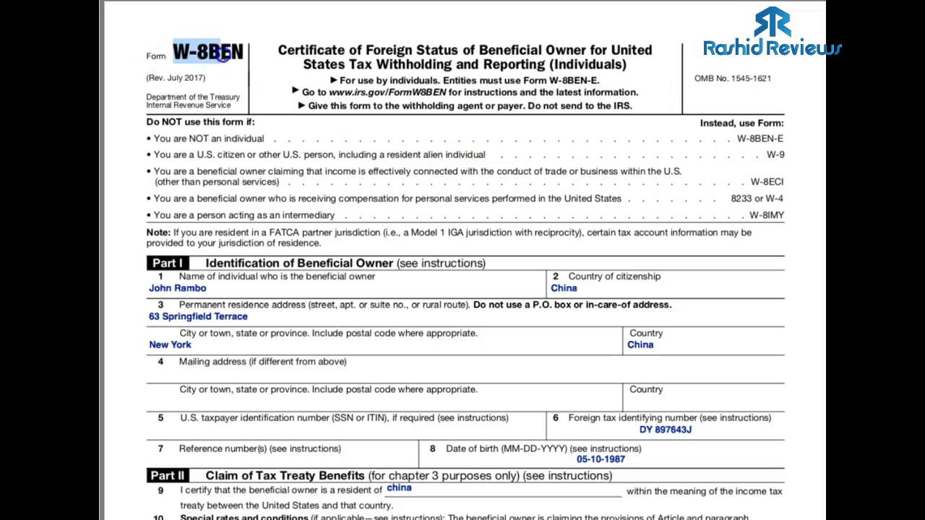
# - Scroll down the W-8BEN form from its title to Part I
pyautogui.click(268, 76)
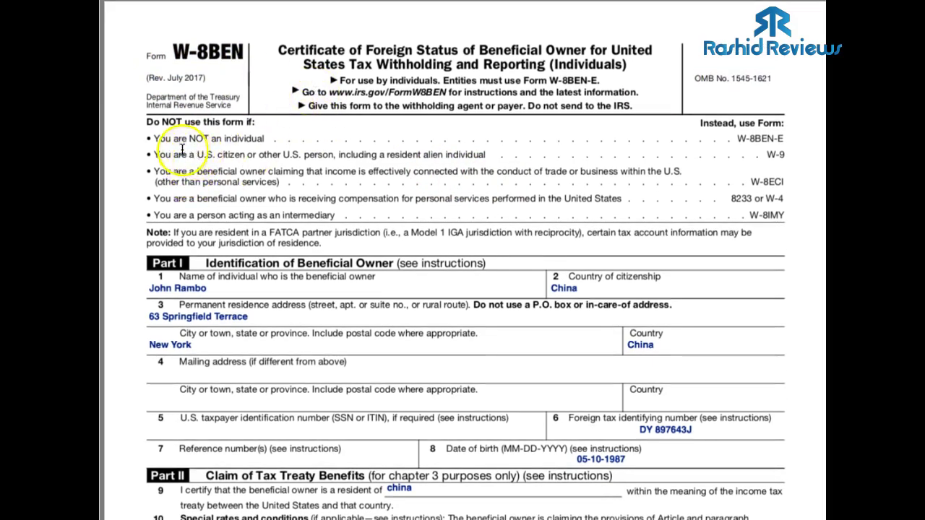
pyautogui.scroll(-3, 268, 173)
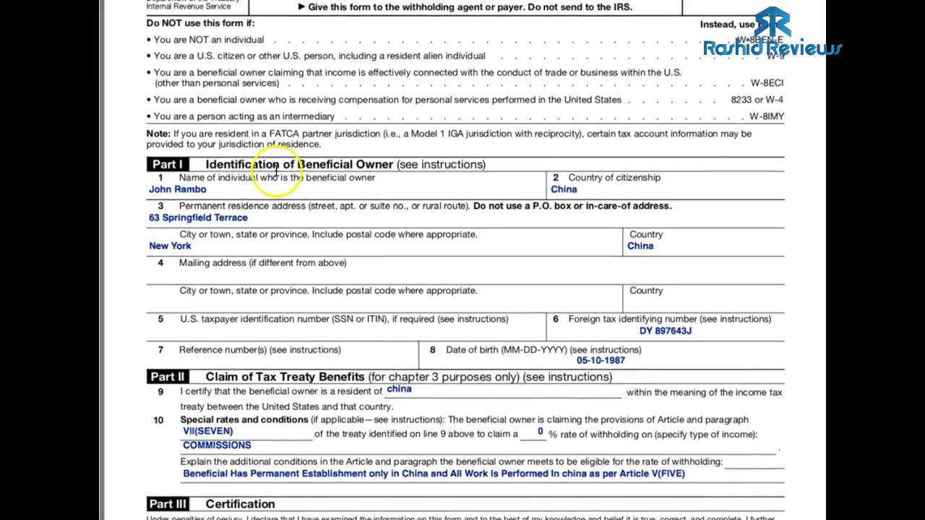
pyautogui.scroll(-7, 276, 169)
pyautogui.scroll(9, 267, 166)
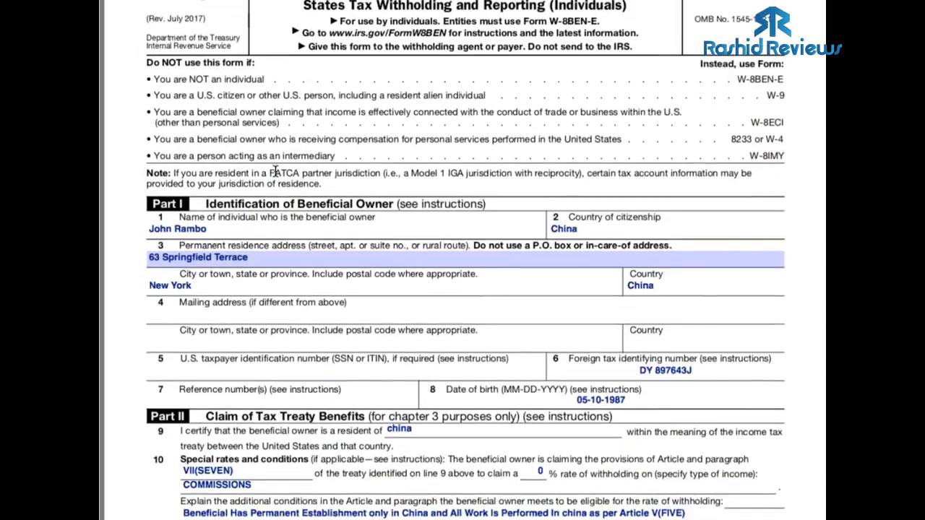
pyautogui.scroll(2, 275, 171)
pyautogui.scroll(-2, 275, 172)
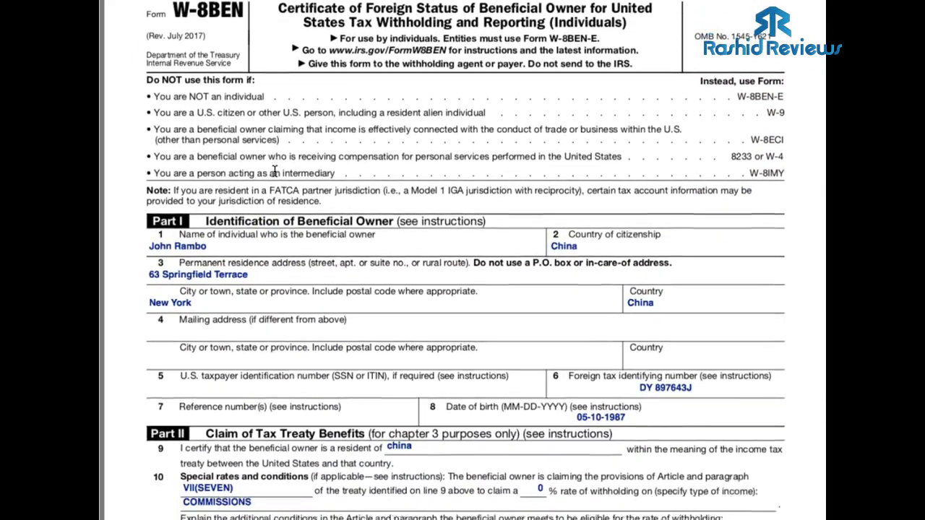
pyautogui.scroll(-1, 260, 227)
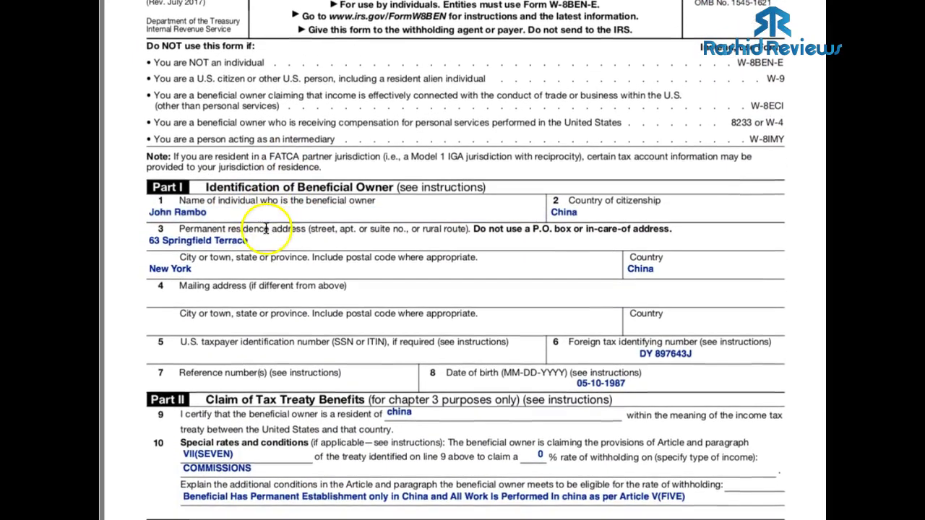
# - Review the beneficial owner details and Part II Article VII 0% withholding claim, residence China
pyautogui.click(225, 215)
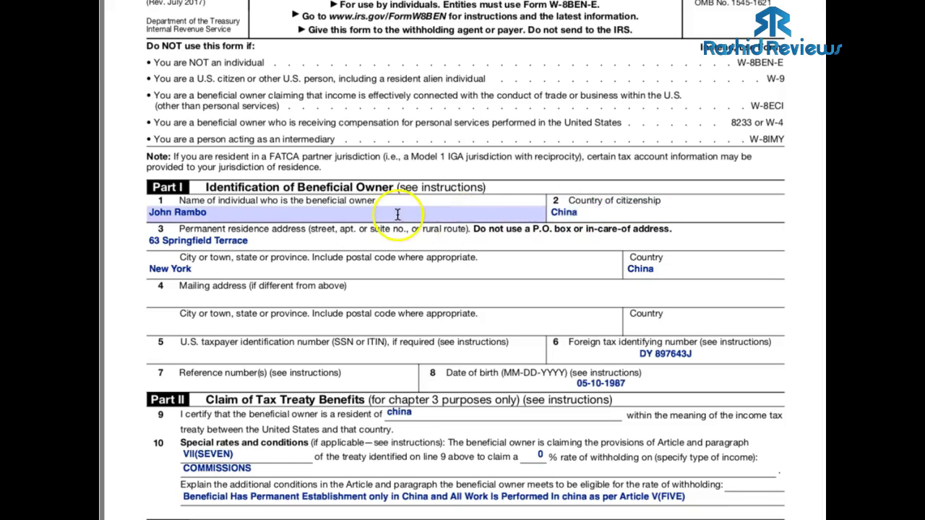
pyautogui.scroll(-2, 397, 212)
pyautogui.scroll(1, 396, 214)
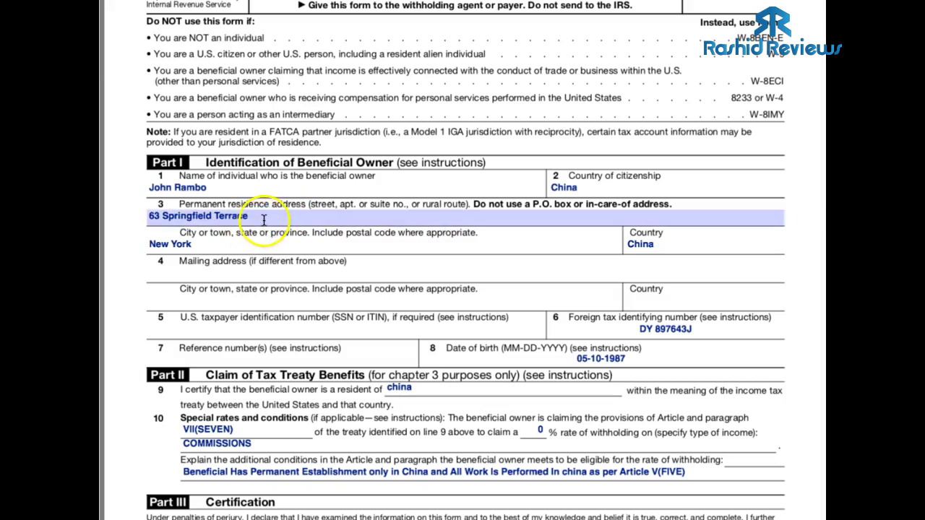
pyautogui.scroll(-2, 264, 217)
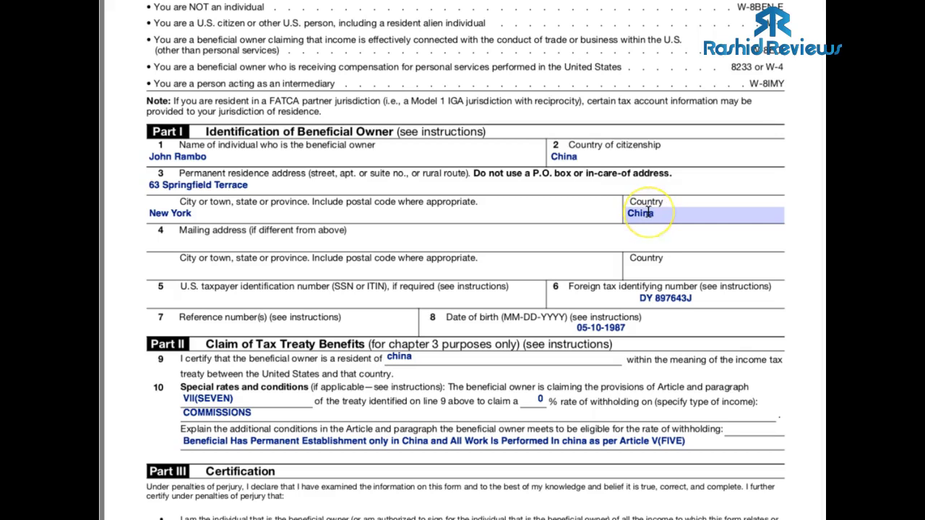
pyautogui.scroll(-3, 648, 212)
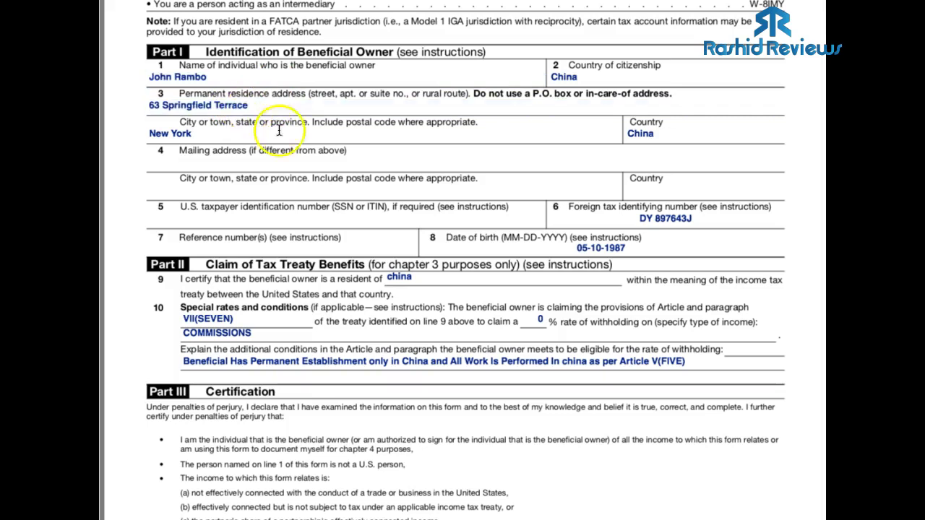
pyautogui.scroll(-1, 274, 141)
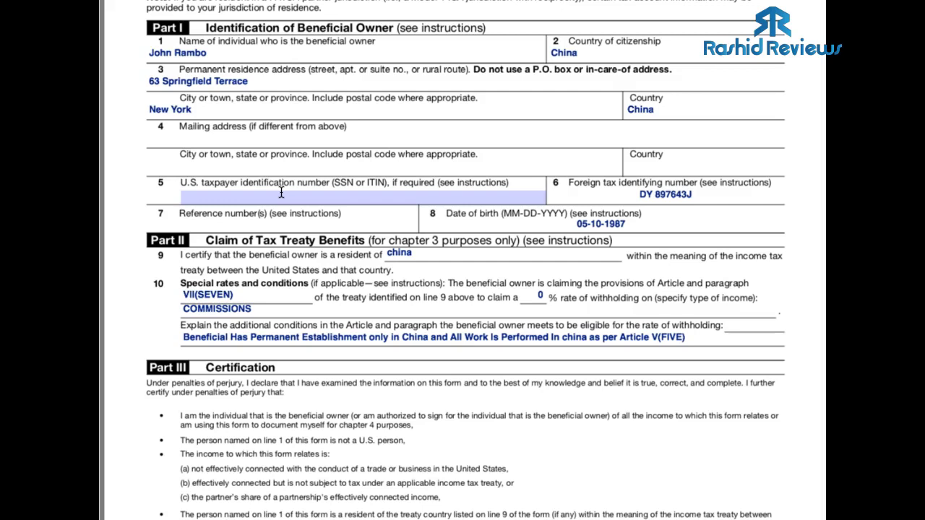
pyautogui.click(304, 189)
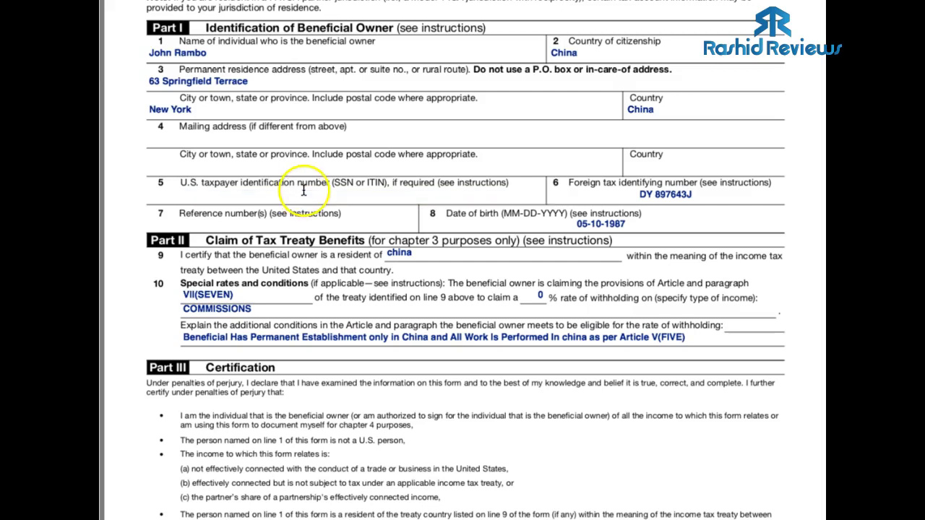
pyautogui.click(295, 194)
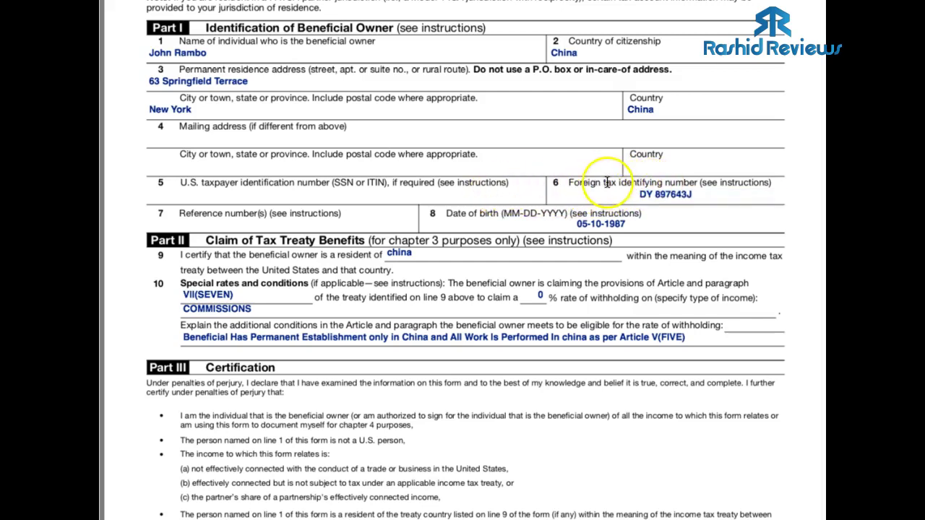
pyautogui.scroll(-1, 535, 187)
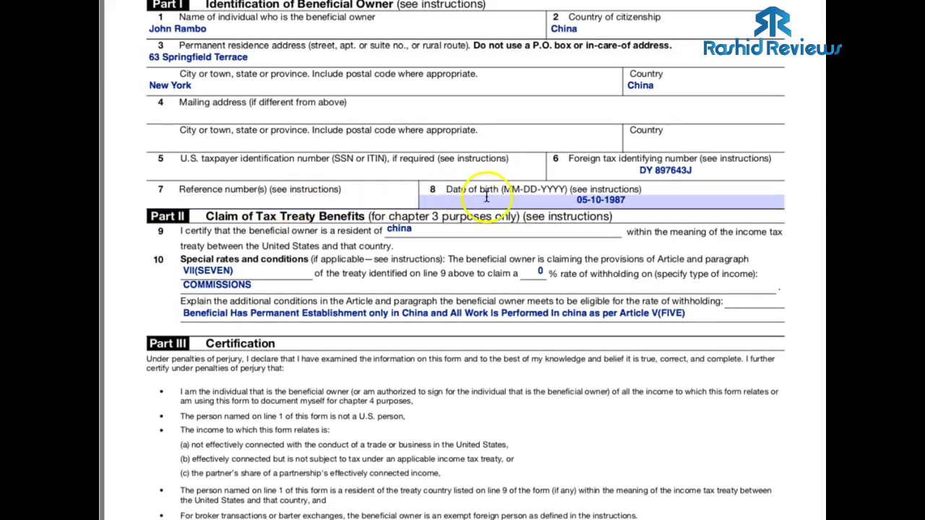
pyautogui.scroll(-1, 553, 199)
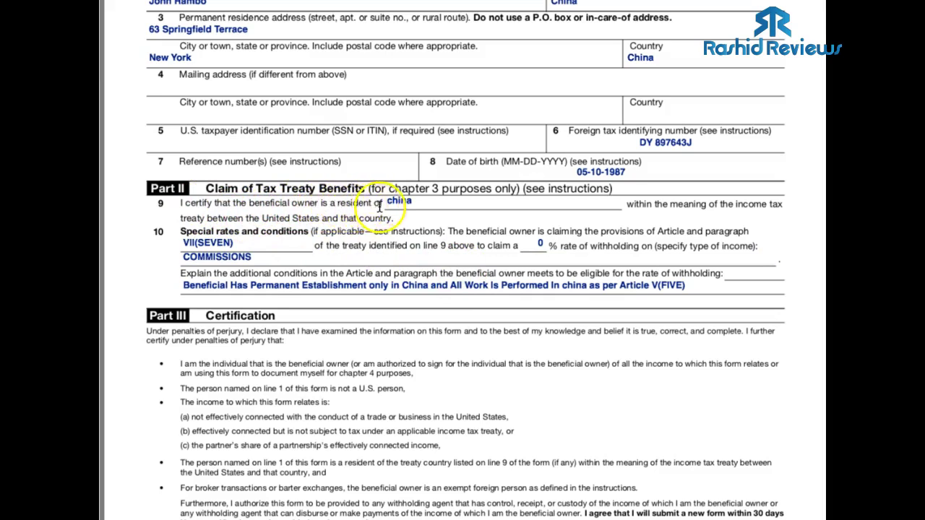
pyautogui.moveTo(388, 205); pyautogui.dragTo(418, 203)
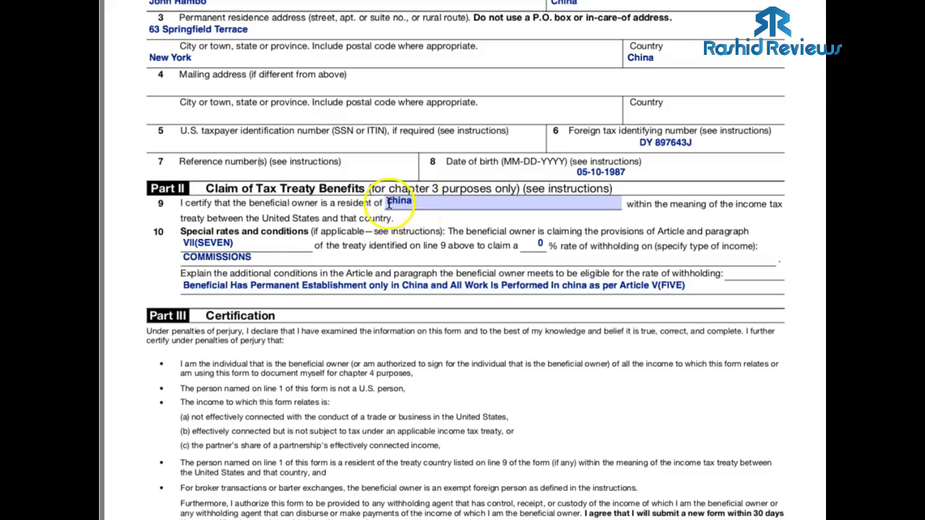
pyautogui.click(416, 217)
pyautogui.scroll(-1, 417, 219)
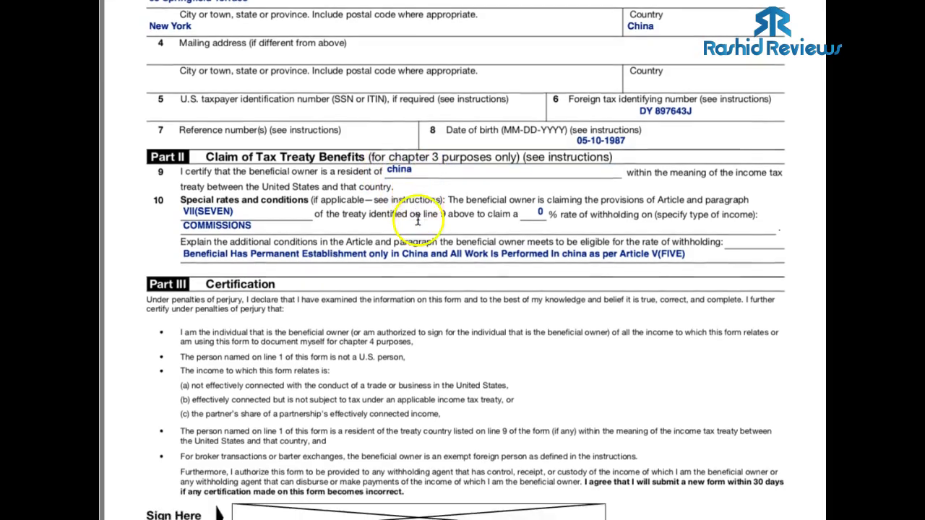
pyautogui.scroll(1, 417, 219)
pyautogui.scroll(-1, 398, 212)
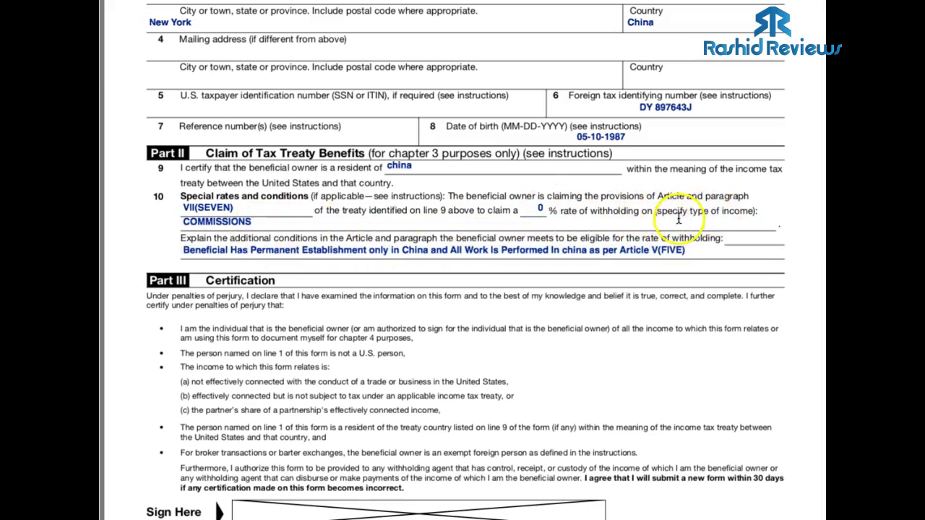
pyautogui.click(267, 226)
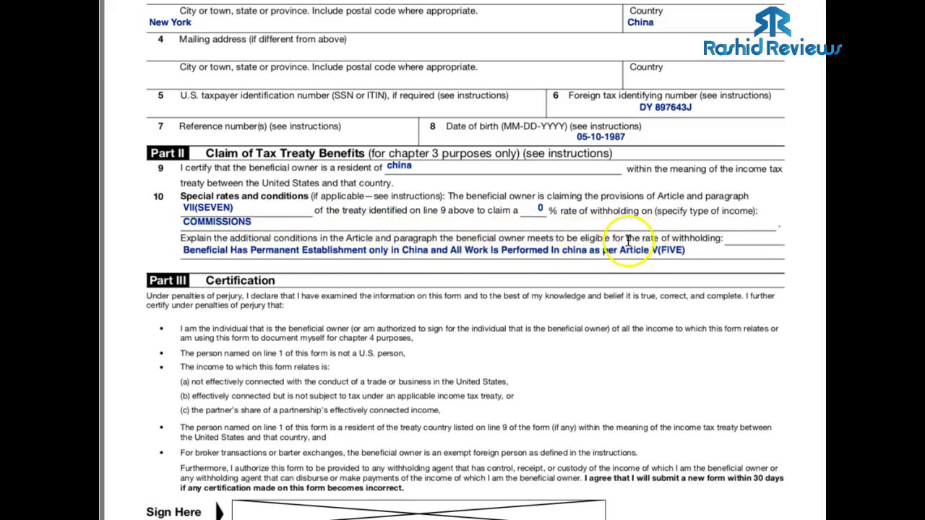
pyautogui.click(188, 253)
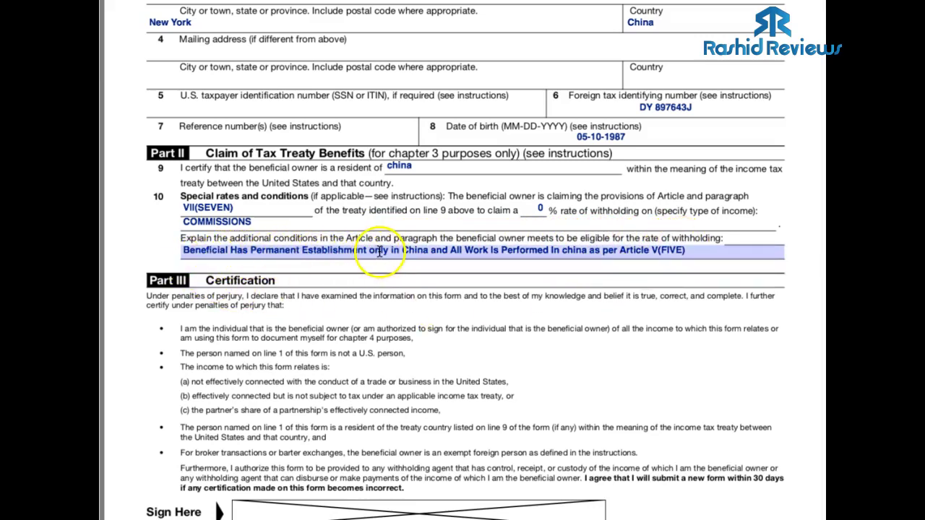
pyautogui.click(274, 264)
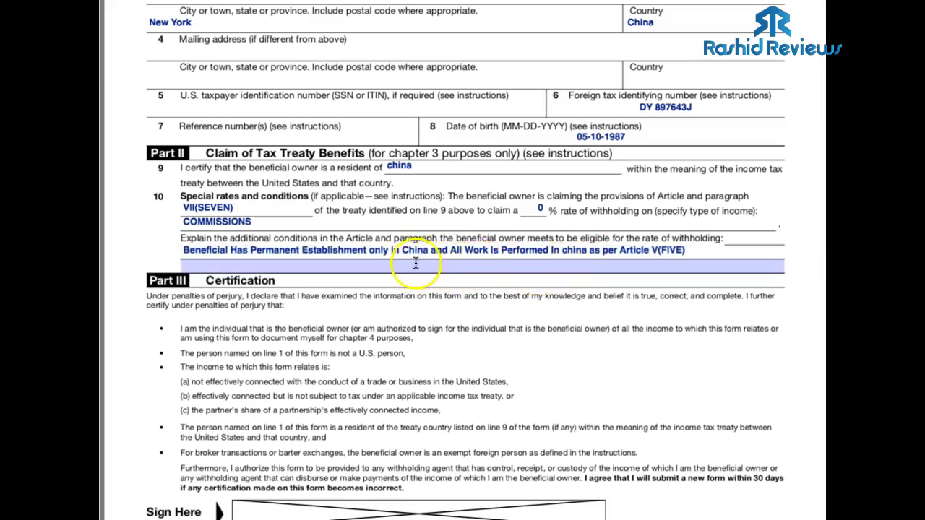
pyautogui.scroll(-3, 477, 272)
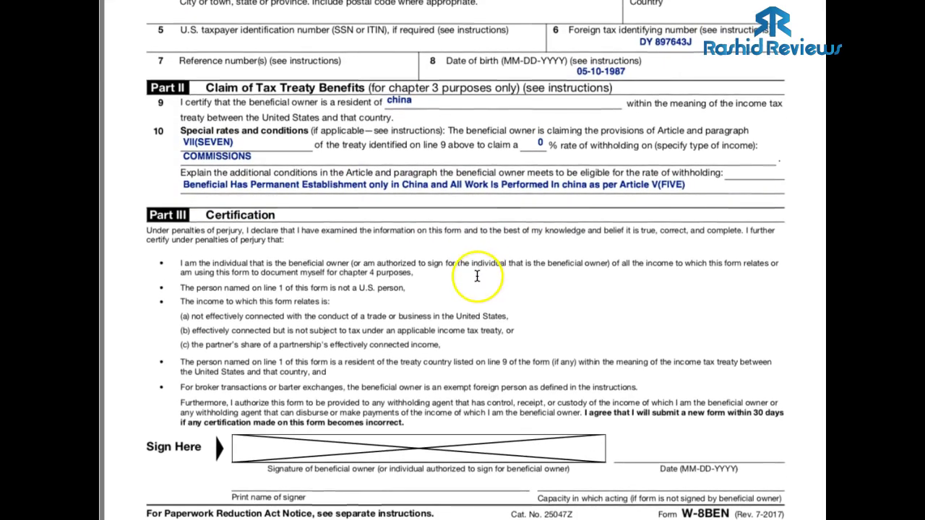
# - Select the W-8BEN signature box and signature Date field, then scroll the completed form
pyautogui.click(277, 448)
pyautogui.click(279, 450)
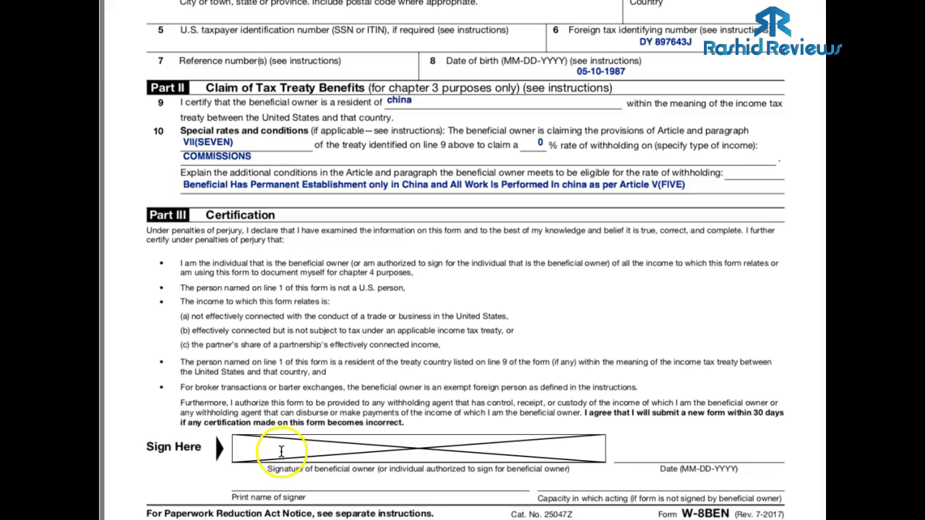
pyautogui.click(277, 450)
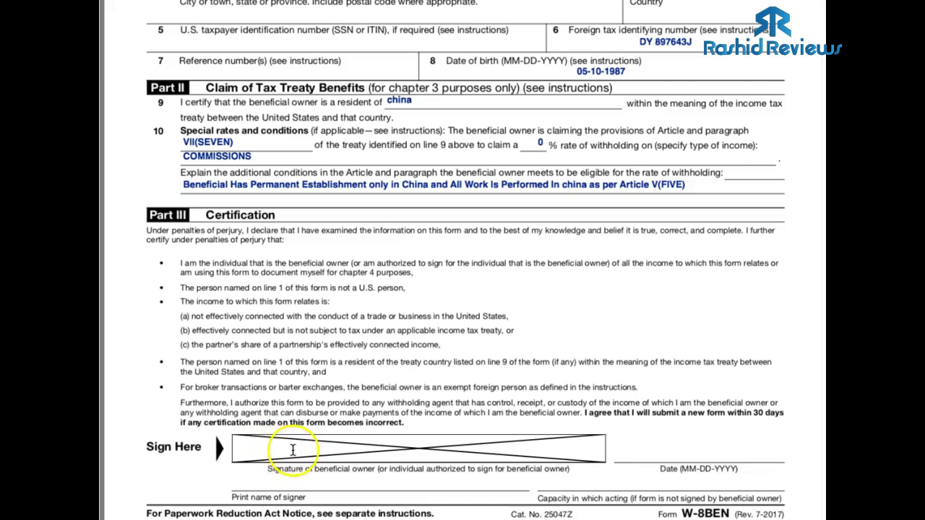
pyautogui.click(657, 453)
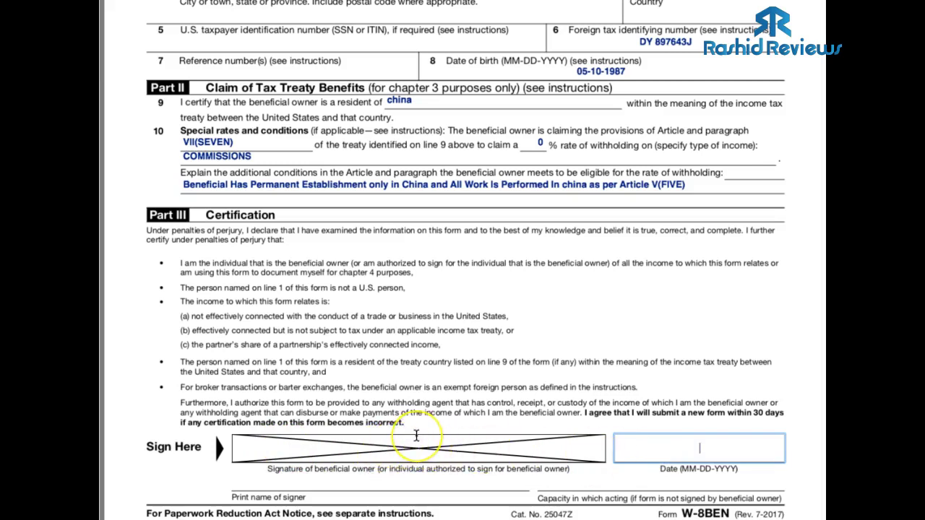
pyautogui.scroll(2, 416, 434)
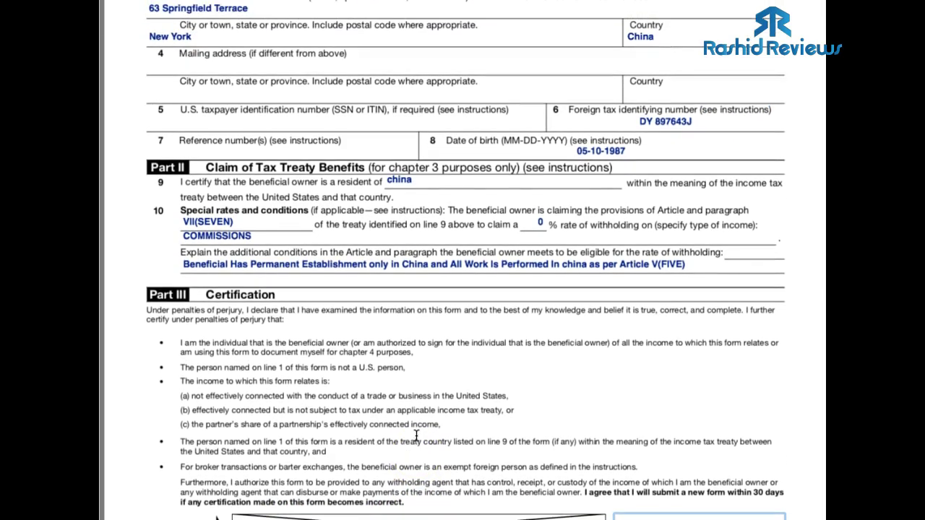
pyautogui.scroll(-2, 416, 434)
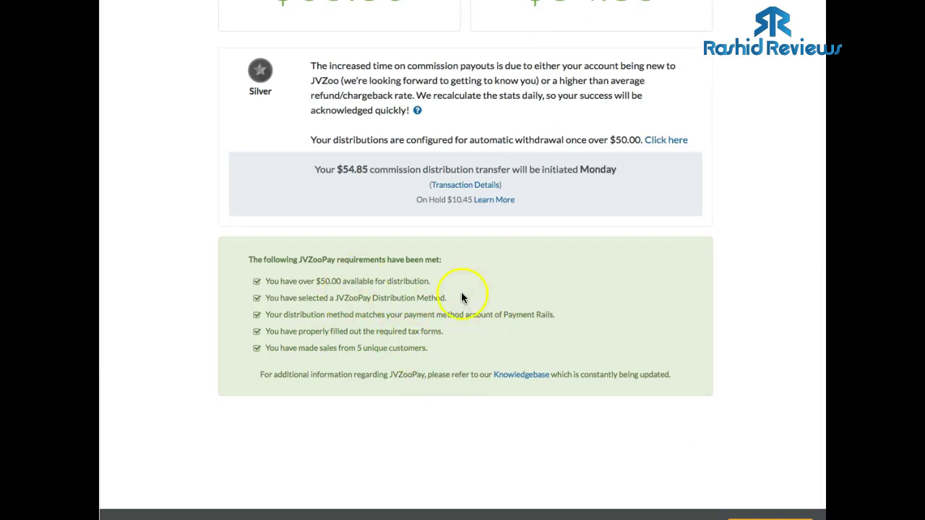
pyautogui.scroll(1, 471, 310)
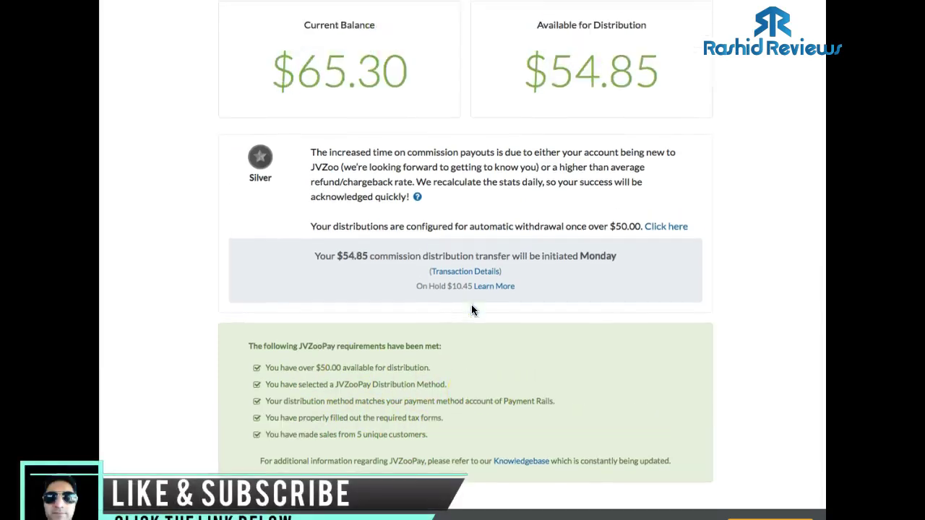
pyautogui.scroll(1, 471, 309)
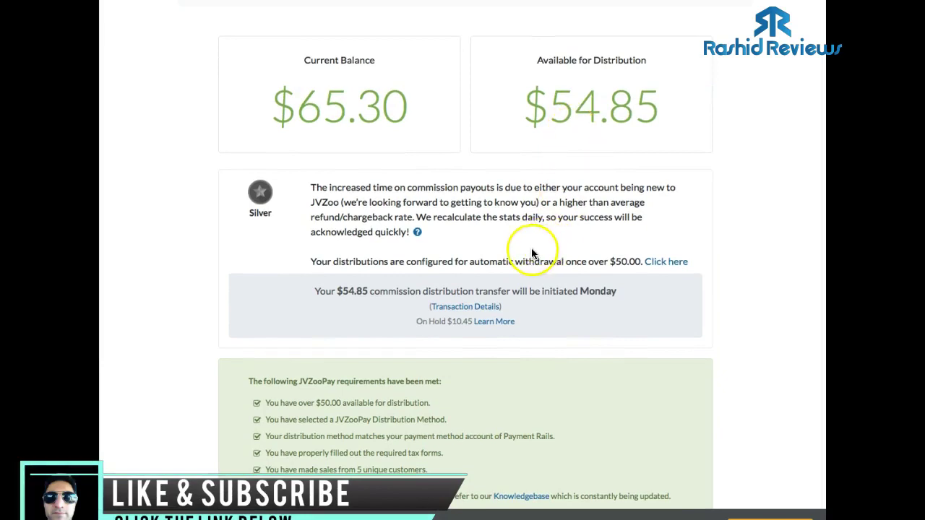
pyautogui.scroll(1, 532, 253)
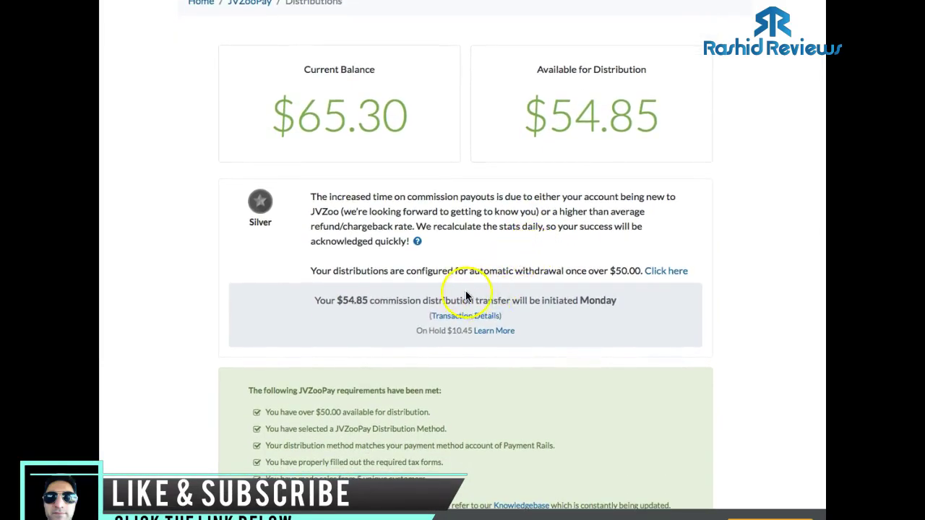
pyautogui.moveTo(580, 301); pyautogui.dragTo(618, 306)
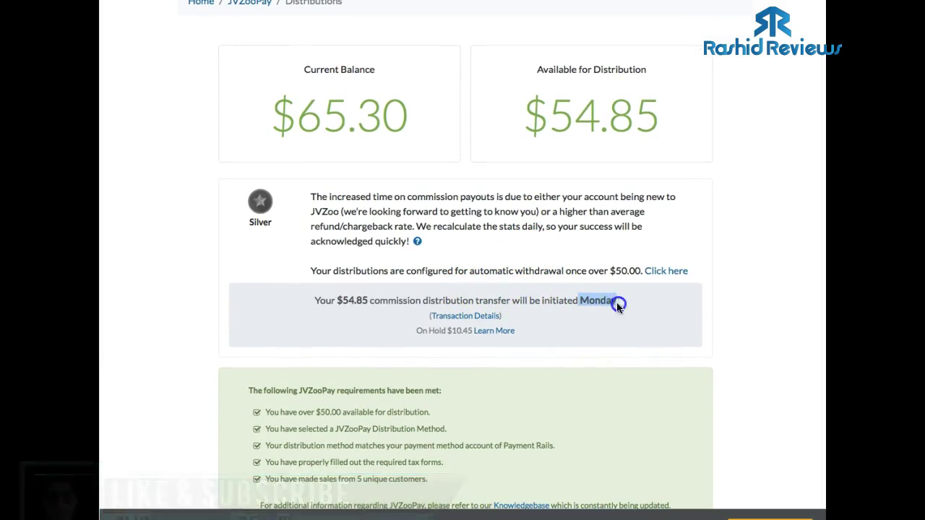
pyautogui.scroll(3, 599, 231)
pyautogui.scroll(-1, 588, 299)
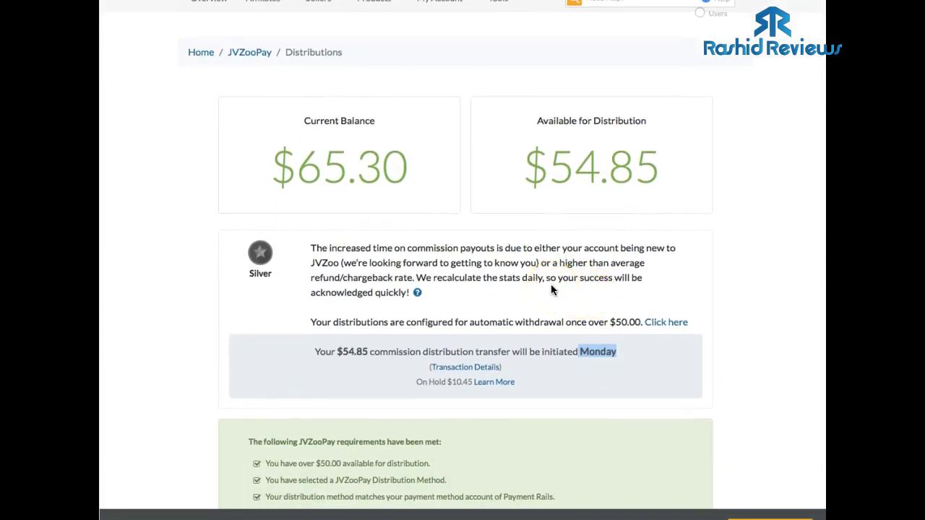
pyautogui.scroll(1, 551, 290)
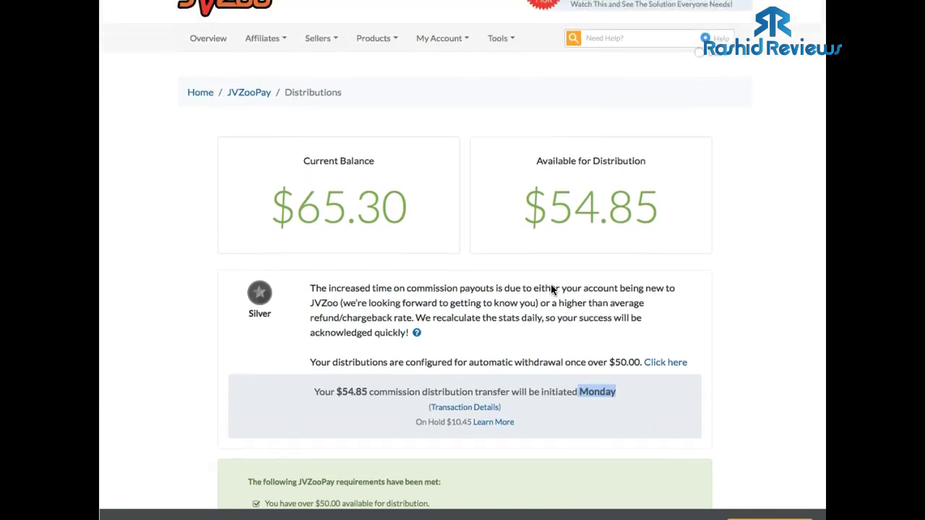
pyautogui.scroll(-1, 551, 290)
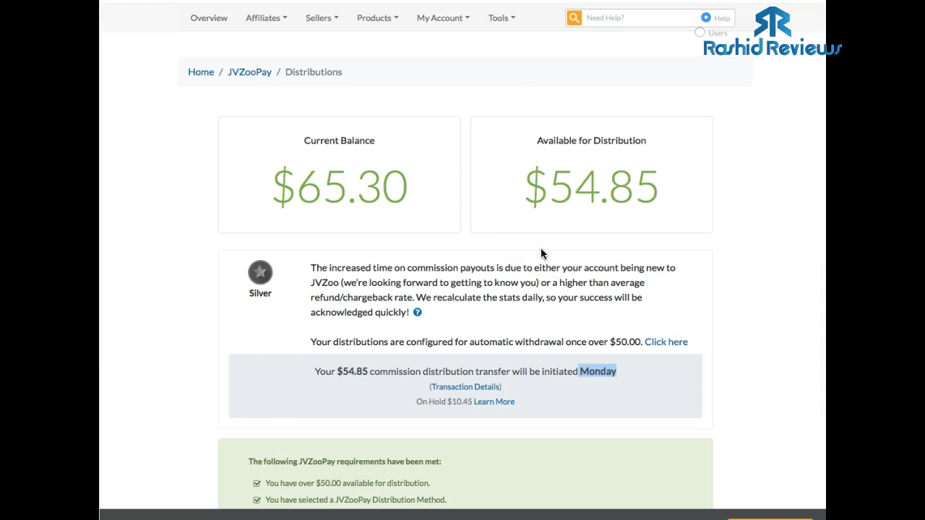
pyautogui.click(578, 251)
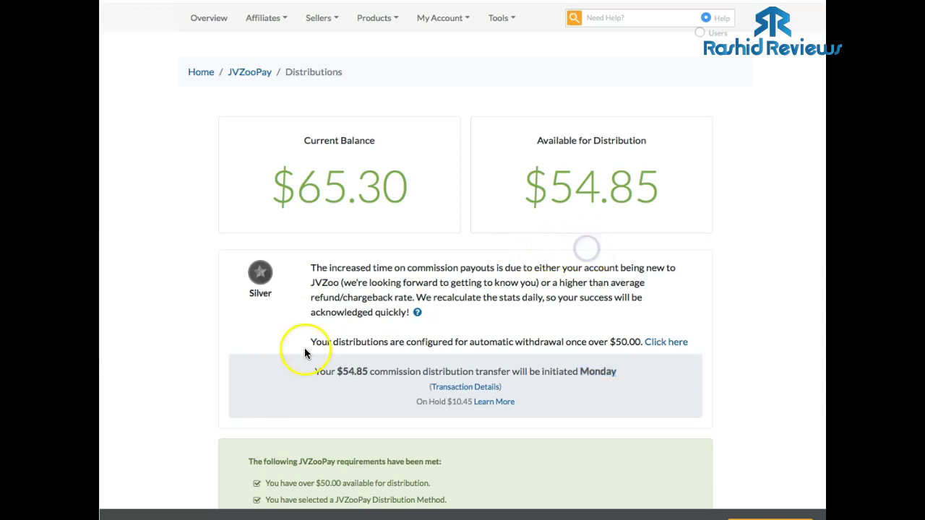